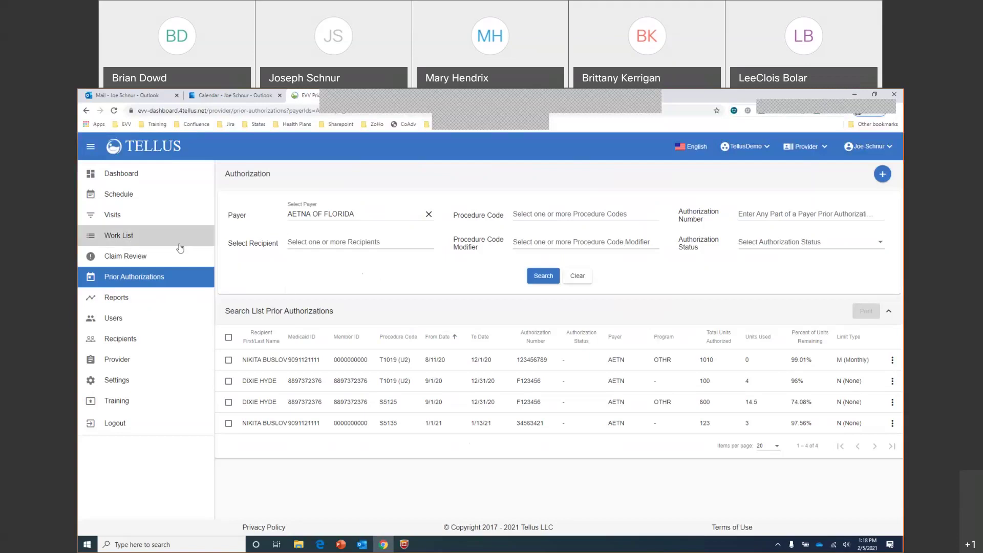
- Leave the Prior Authorizations page for the Work List and select Aetna Of Florida as the payer
click(147, 237)
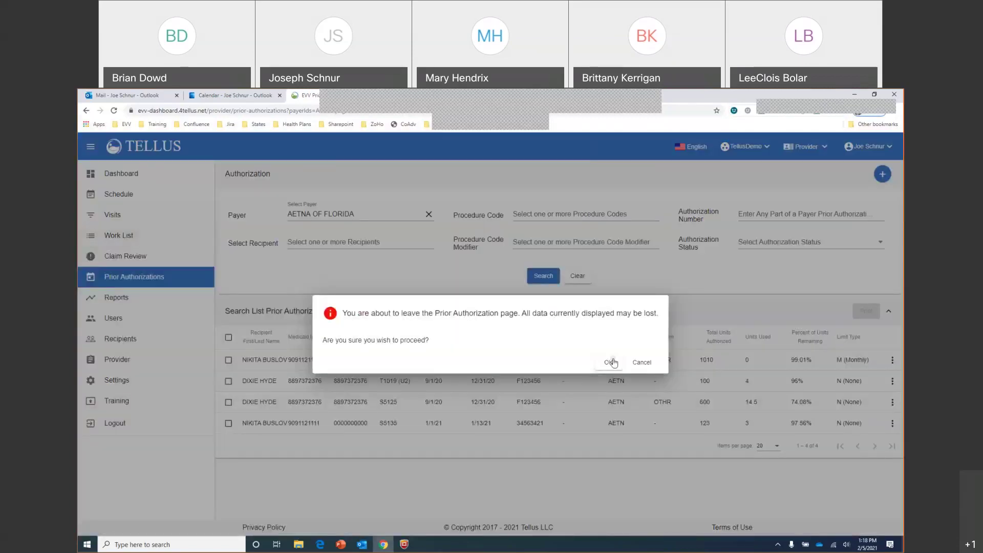
click(611, 362)
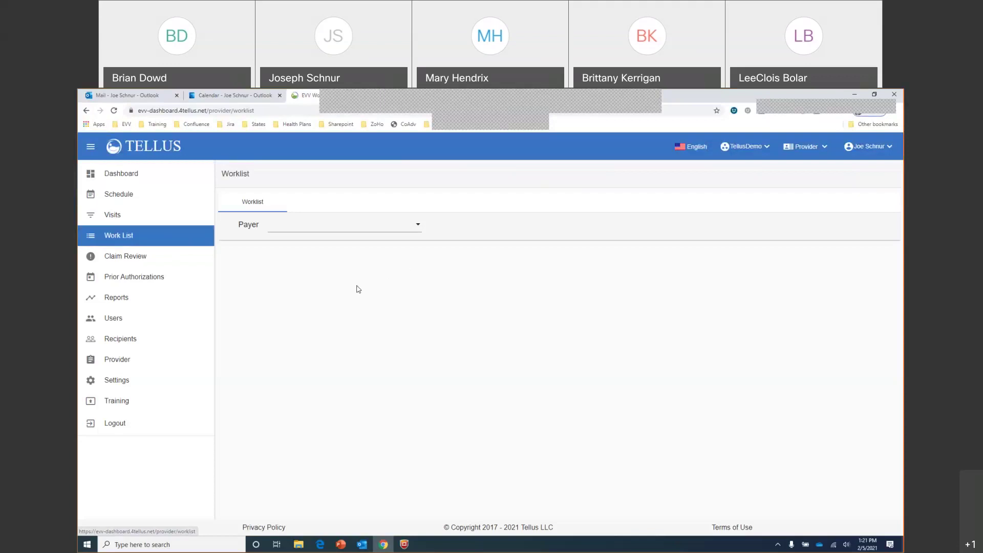
click(418, 228)
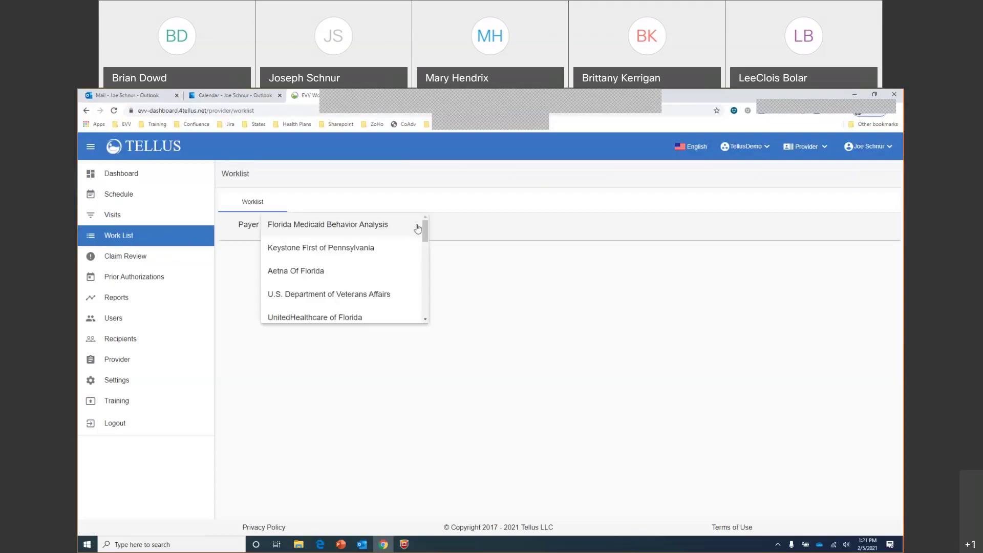
click(336, 274)
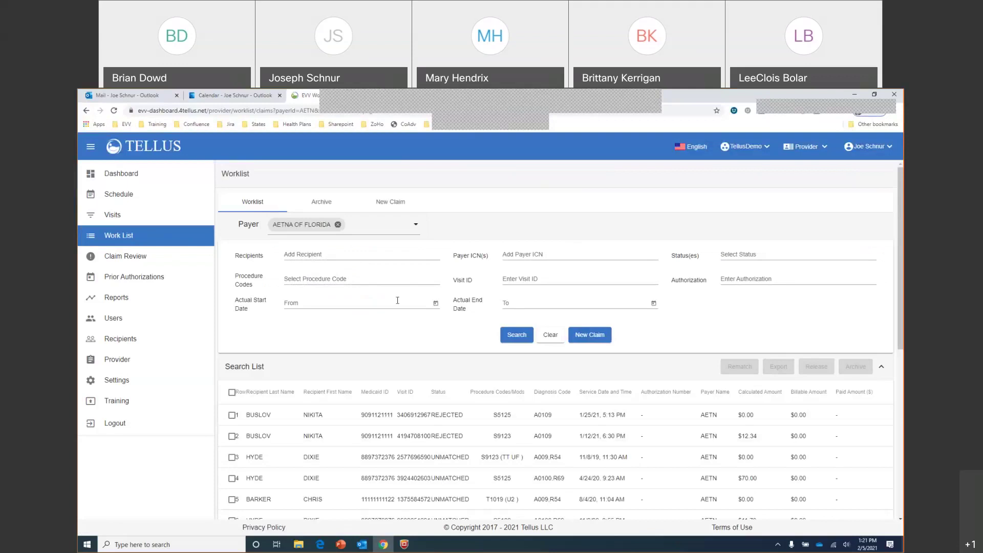
- Browse the recipients offered in the worklist's recipient filter
click(372, 254)
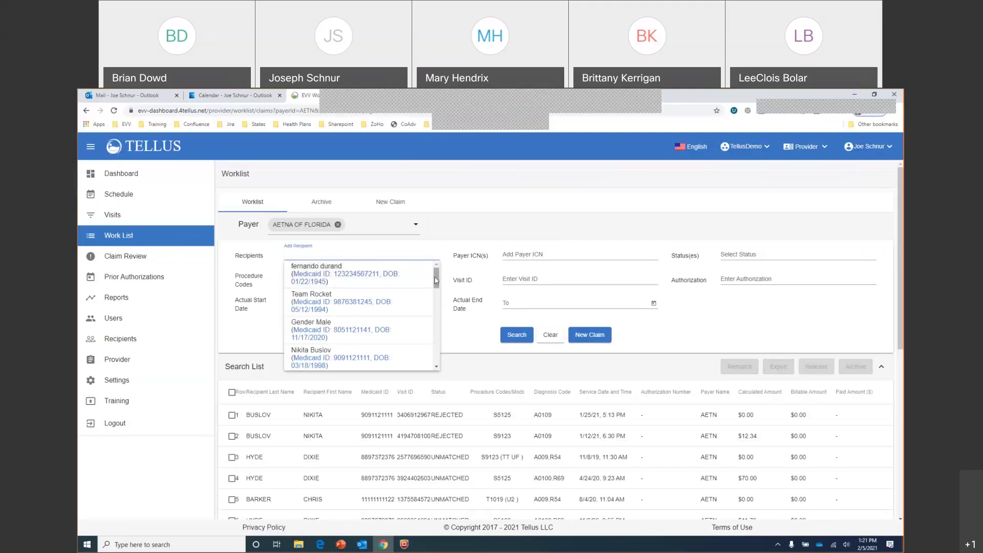
mouse_move(436, 280)
mouse_down()
mouse_move(435, 315)
mouse_move(435, 277)
mouse_up()
click(465, 336)
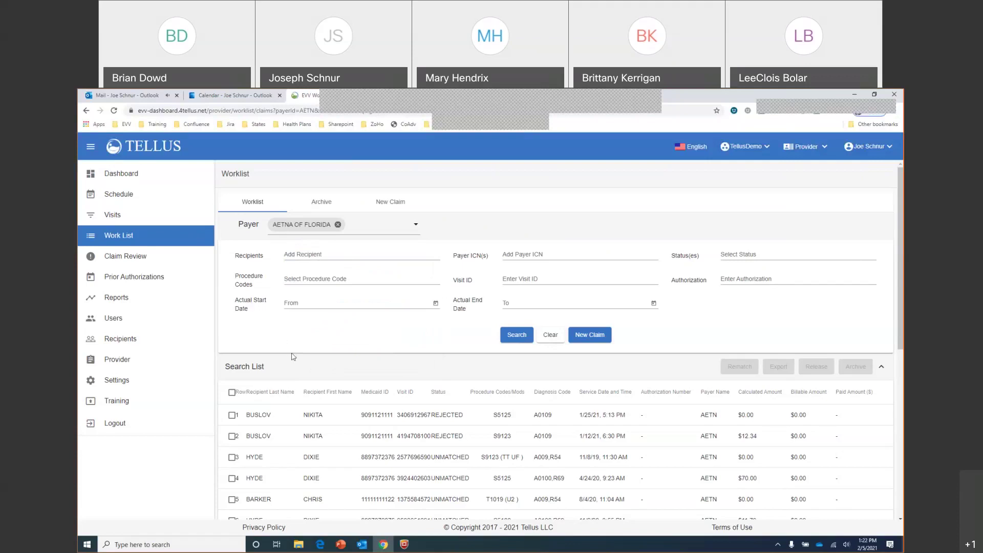
- Release the matched S5135 visit record dated 1/5/21 for processing
scroll(349, 425, down, 3)
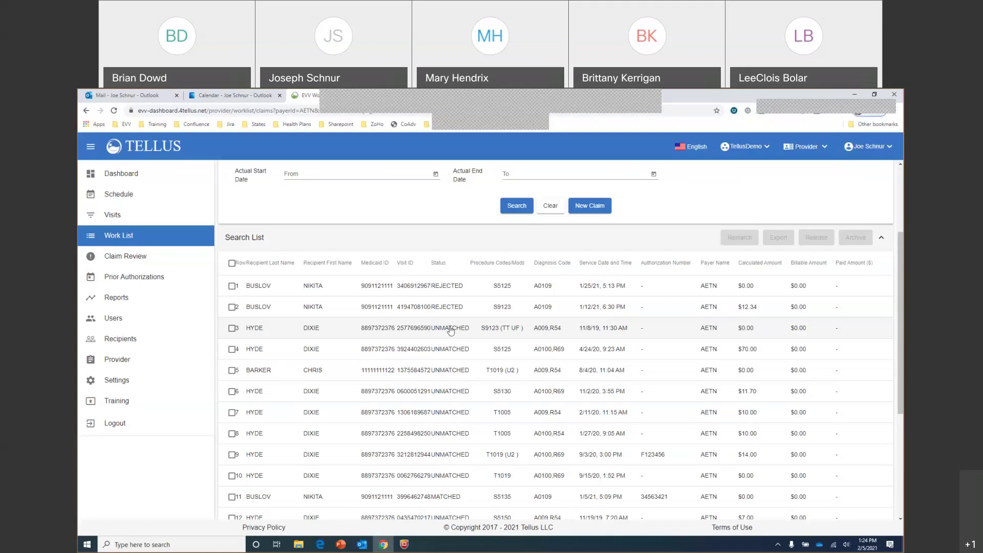
scroll(451, 330, down, 5)
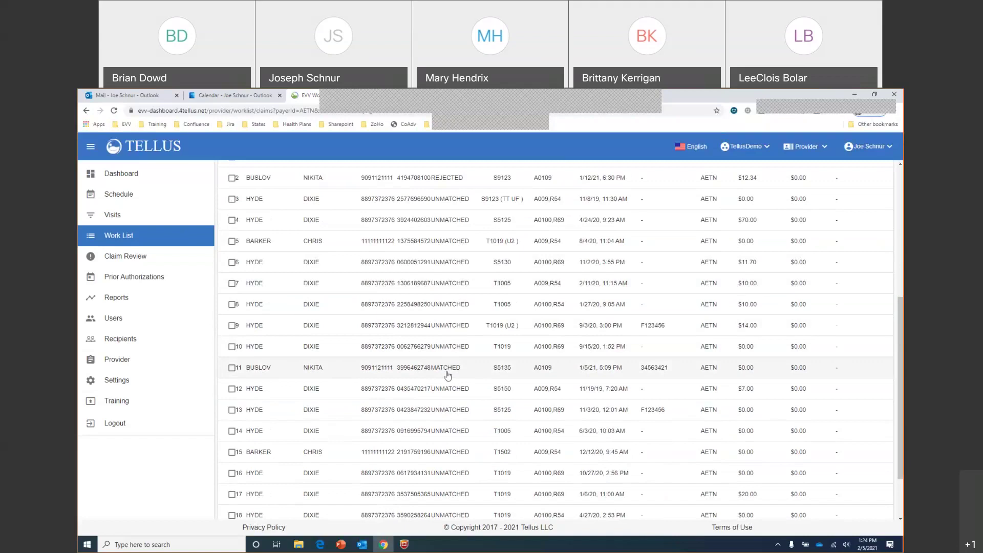
click(232, 368)
scroll(604, 327, up, 3)
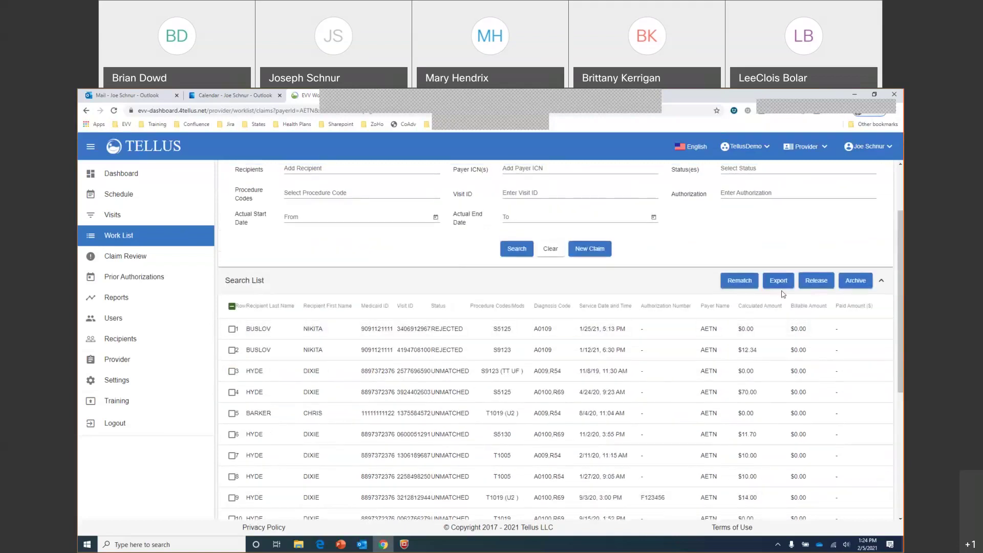
click(813, 284)
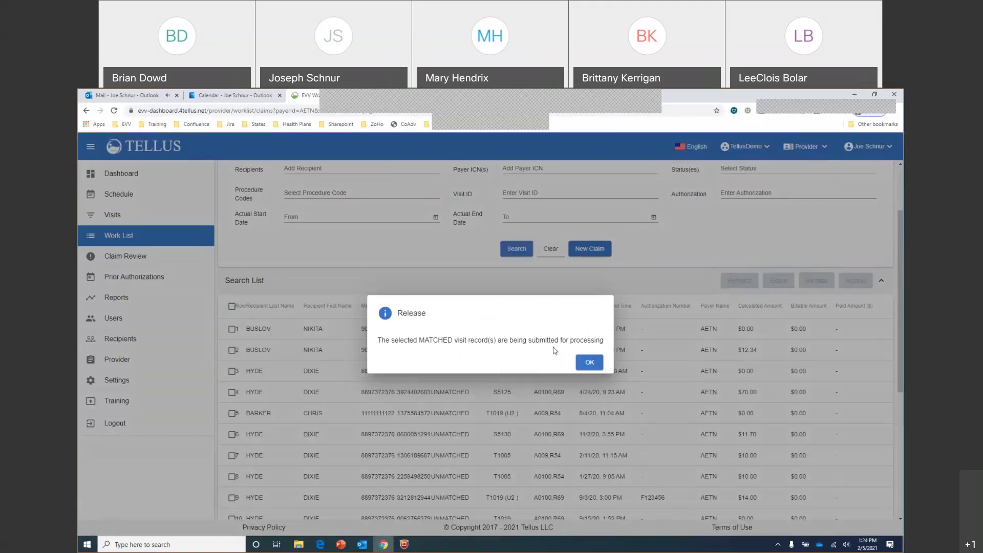
click(587, 363)
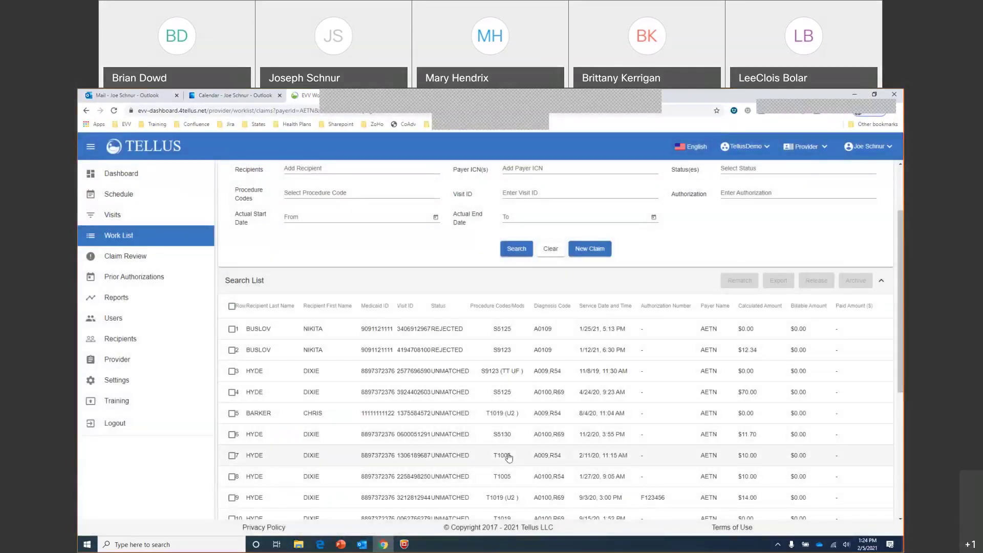
- Open the claim details of the unmatched T1005 visit dated 2/11/20
scroll(508, 457, down, 2)
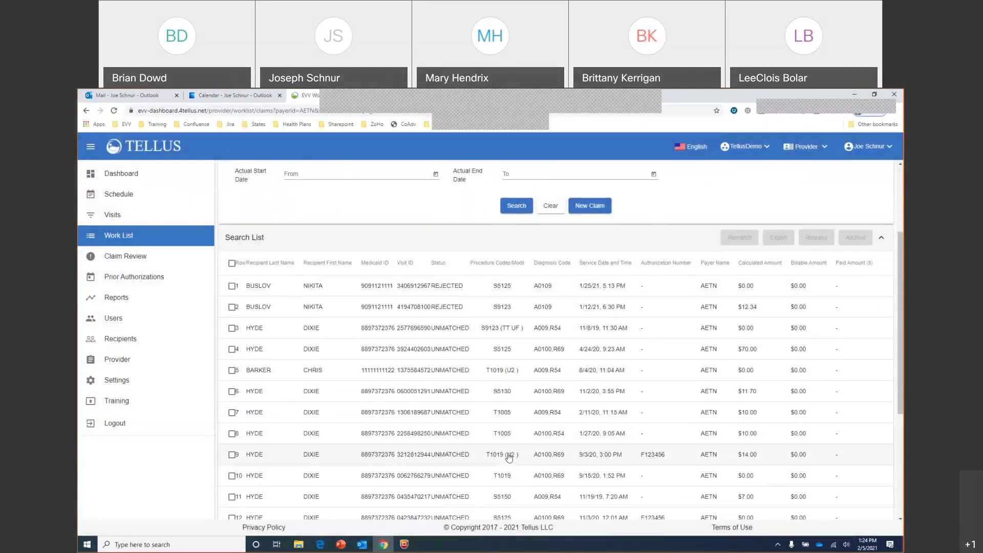
scroll(508, 457, down, 2)
scroll(508, 457, up, 4)
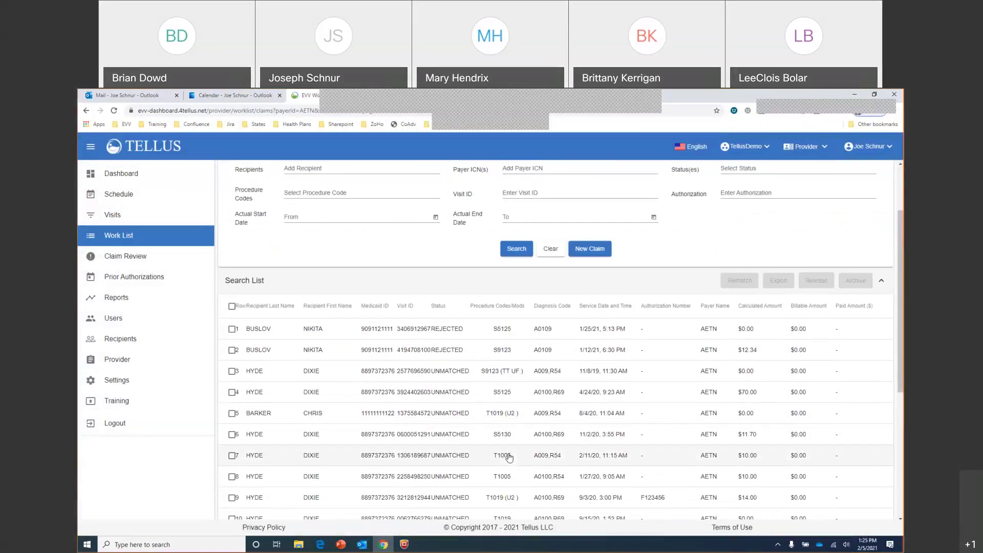
scroll(508, 457, down, 1)
scroll(507, 450, down, 1)
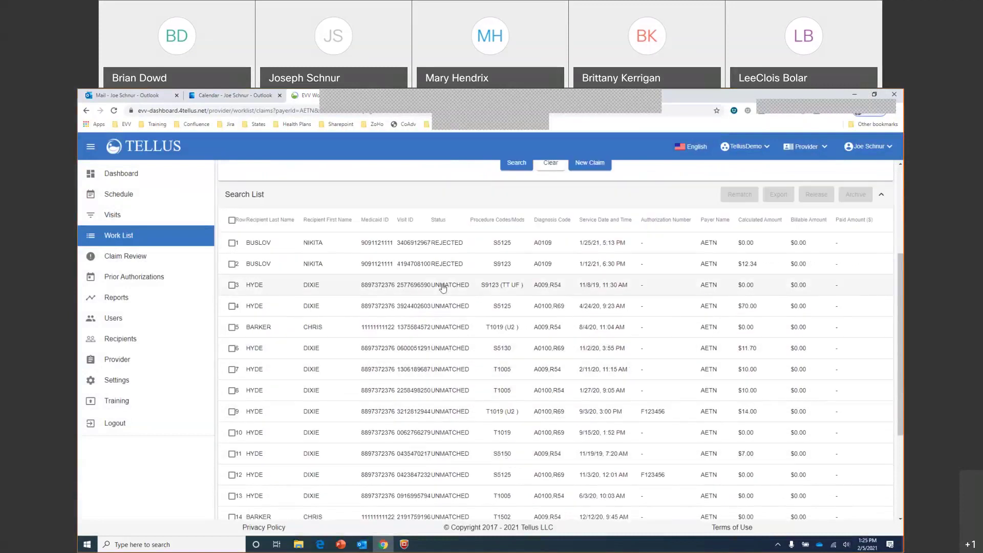
click(449, 374)
scroll(450, 373, down, 3)
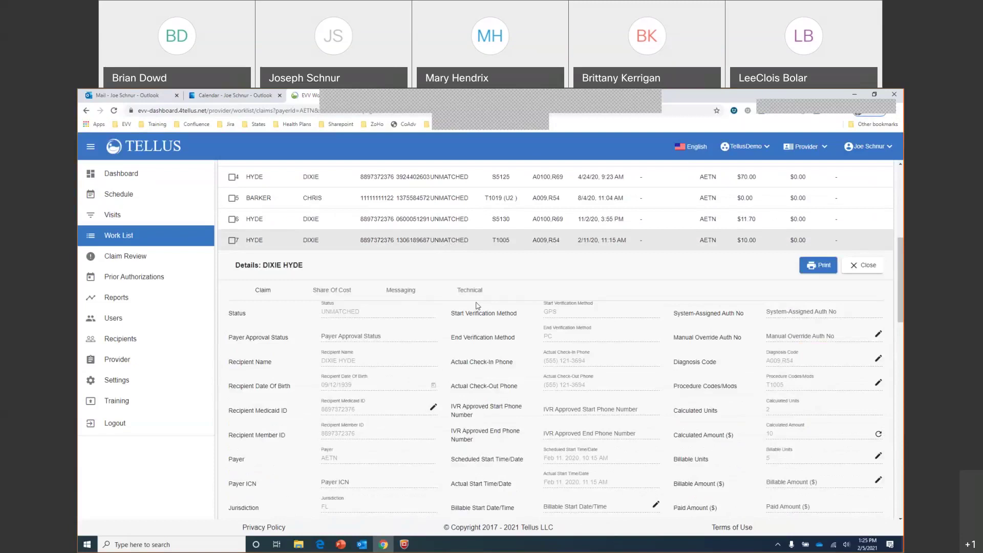
- Examine the claim details, including verification methods, provider identifiers, scheduled and actual times, billable fields and the start address
scroll(476, 305, down, 2)
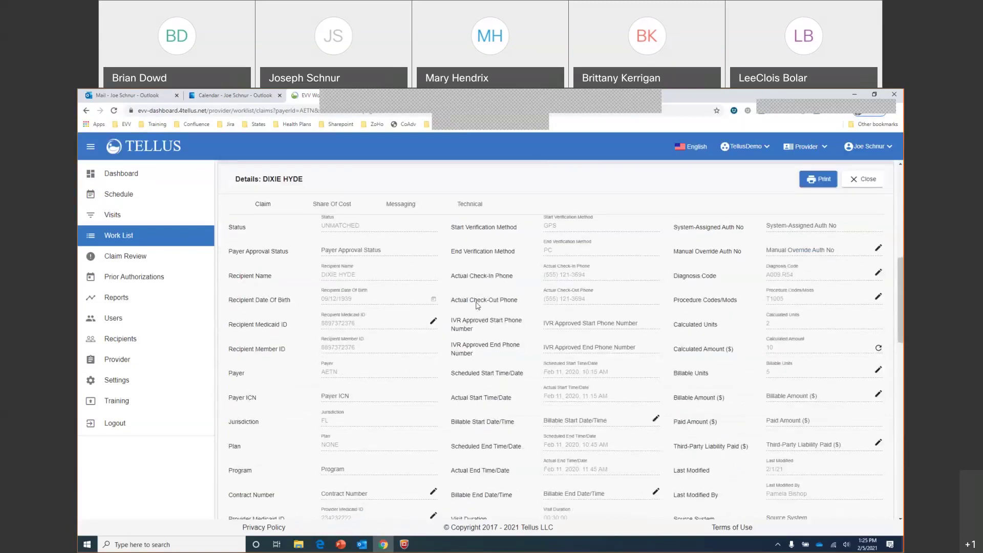
scroll(477, 305, down, 1)
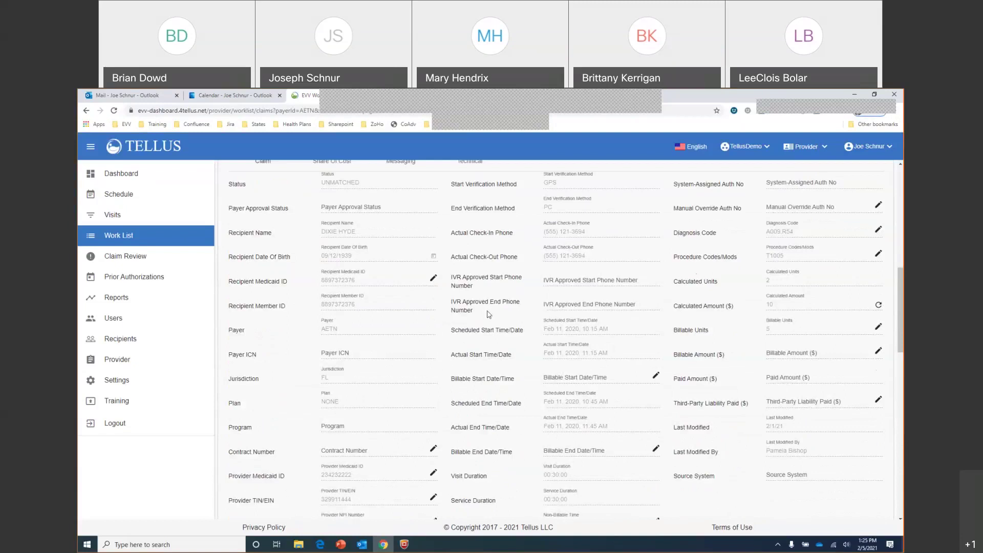
scroll(488, 314, down, 1)
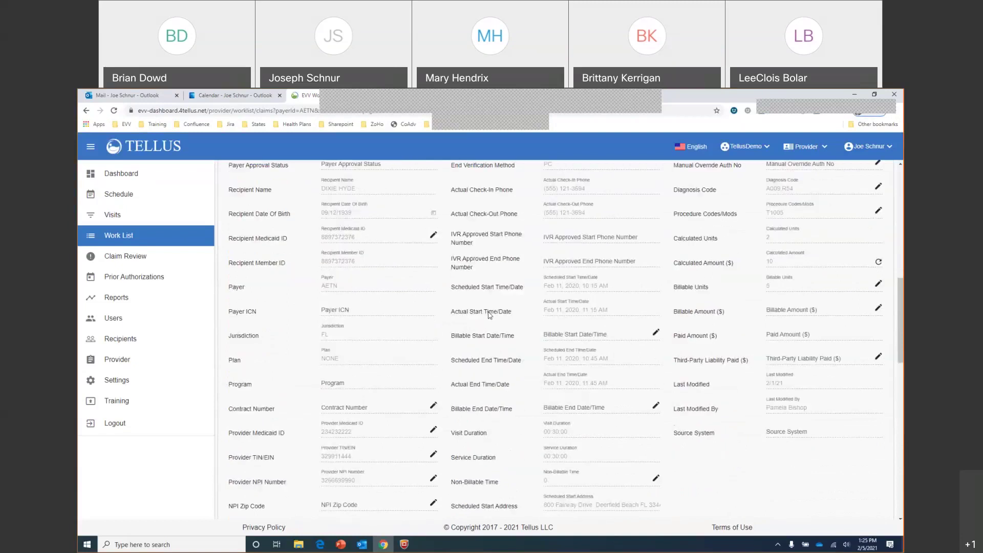
scroll(489, 314, up, 2)
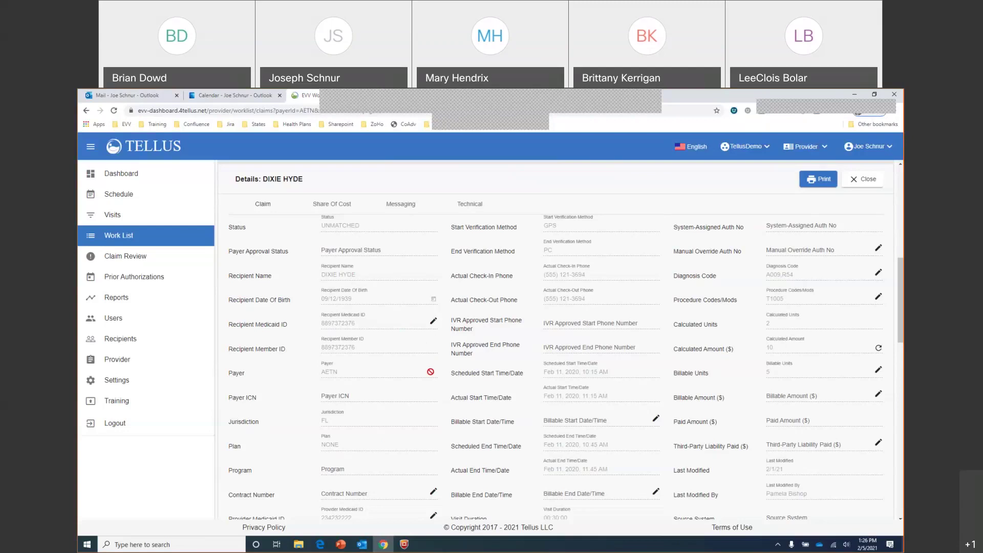
scroll(430, 372, down, 1)
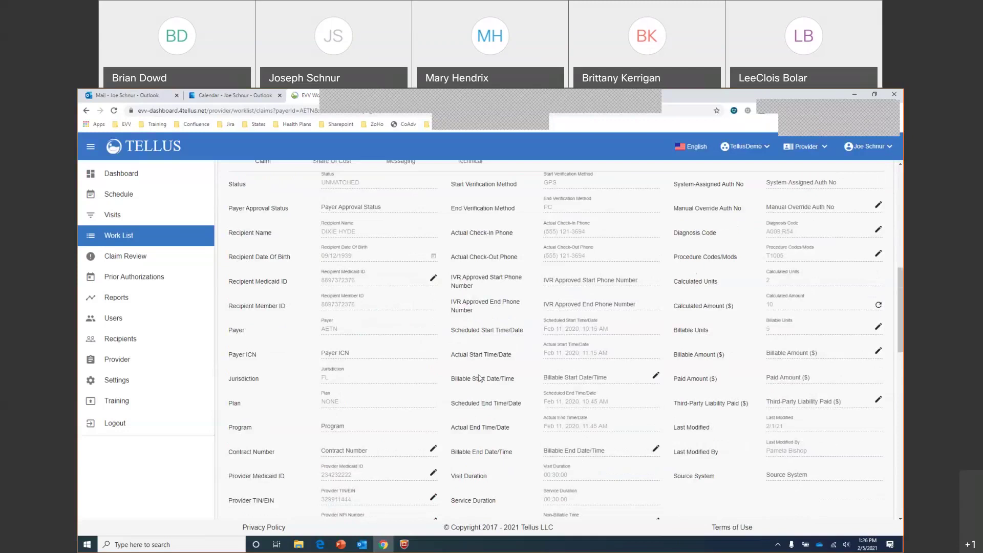
scroll(480, 378, down, 2)
scroll(479, 378, down, 2)
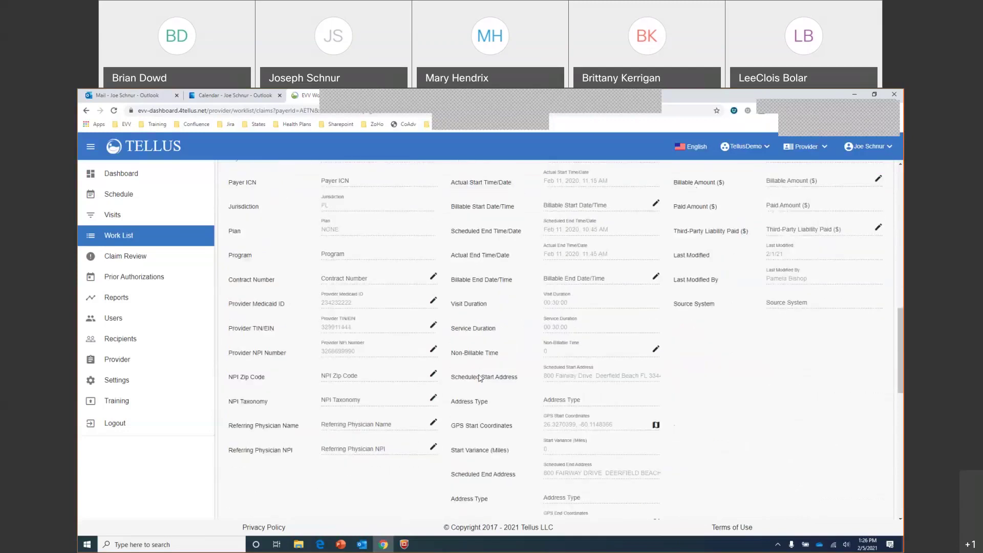
scroll(480, 378, up, 3)
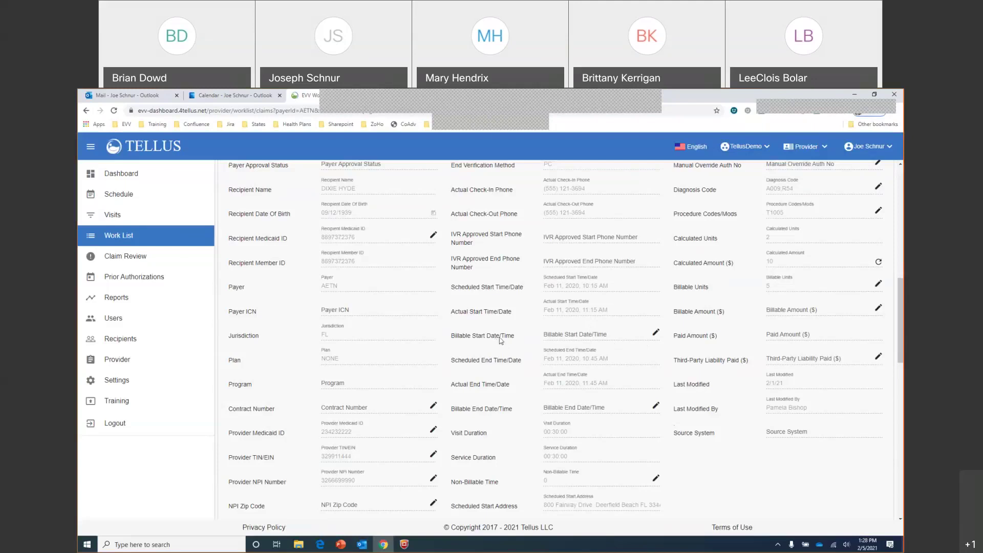
- Enter 02/05/2021 at 11:03 AM as the claim's billable start date and time
click(655, 332)
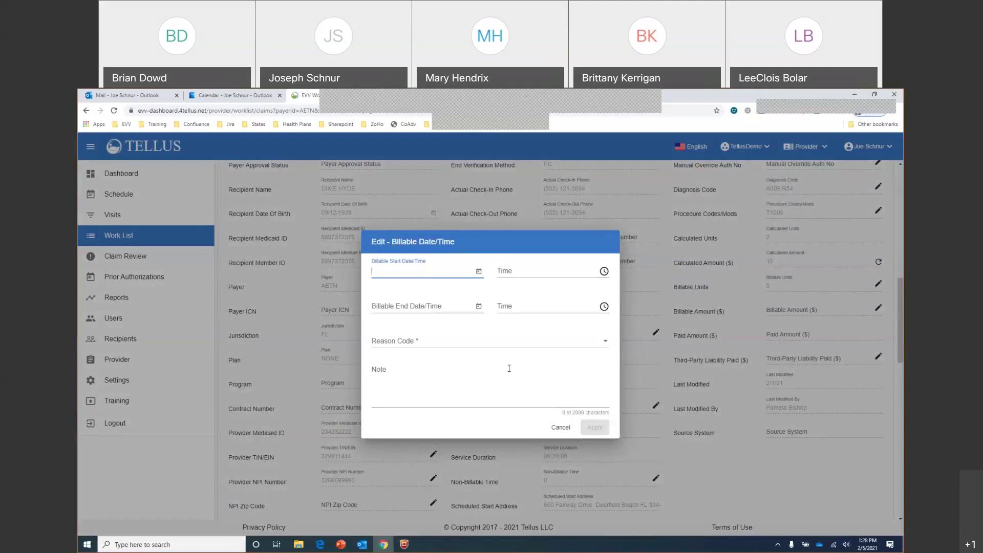
click(479, 272)
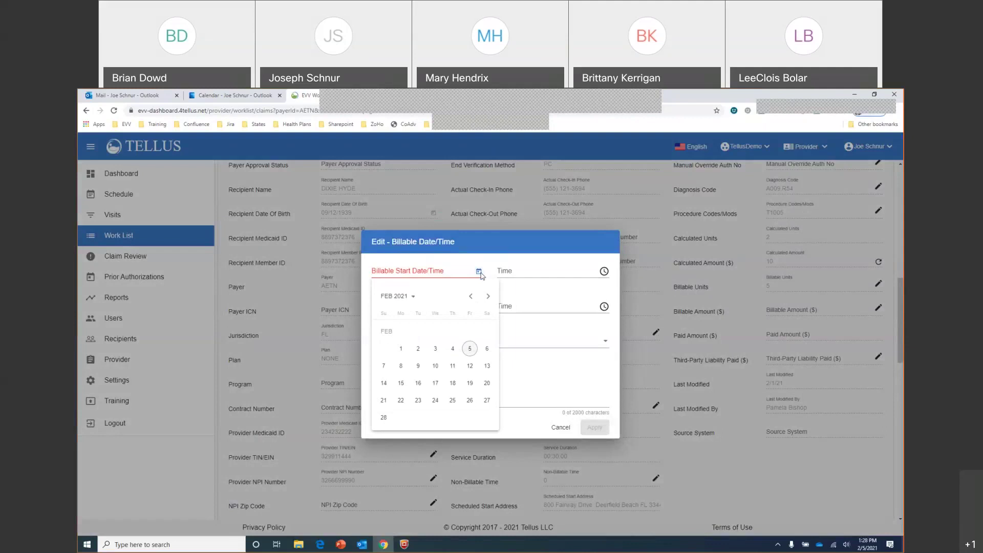
click(469, 349)
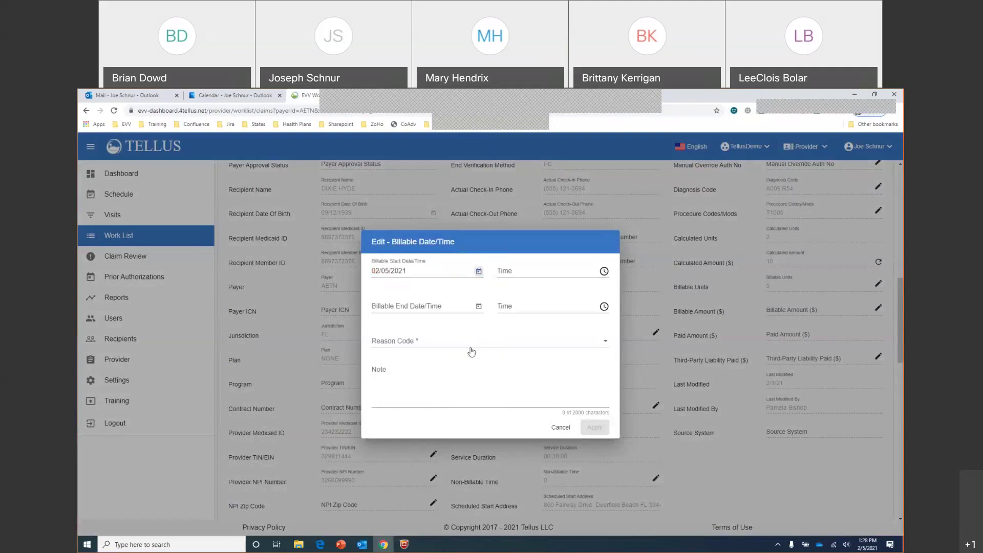
click(604, 271)
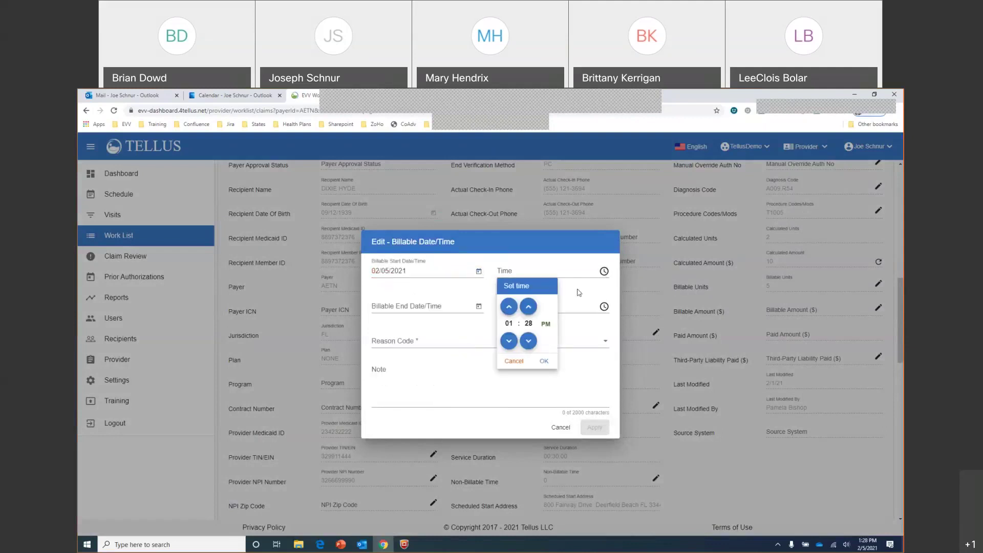
click(507, 340)
click(529, 307)
click(529, 306)
click(530, 306)
click(544, 362)
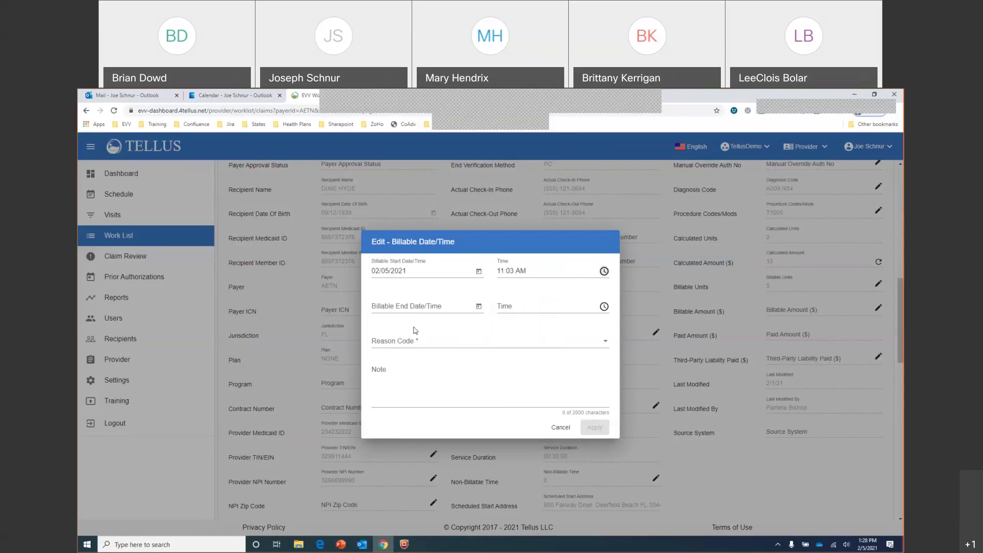
- Pick reason code 9022 (Billable Date/Time Increased), add the note "caregiver forgot to clock in upon arrival. made note in recip profile", and discard the edit
click(574, 341)
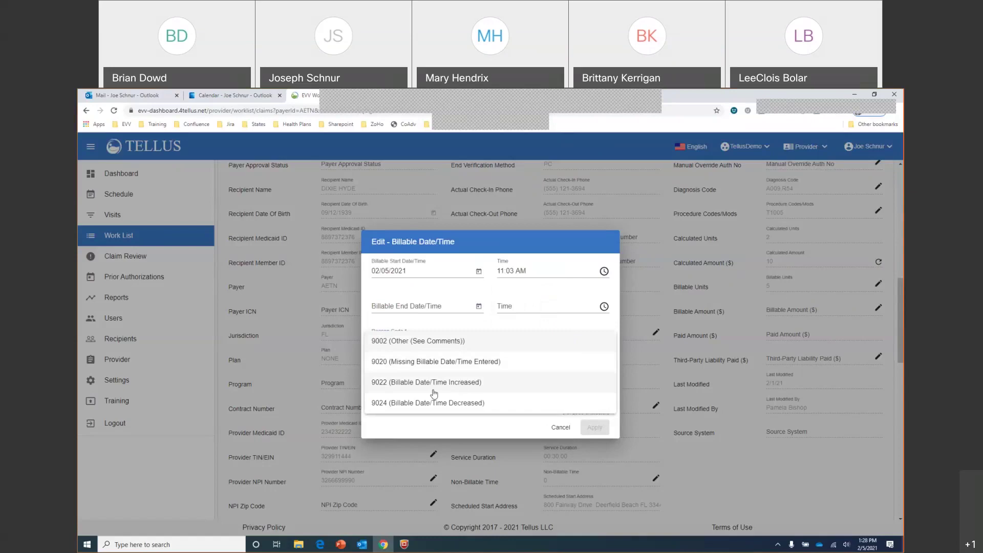
click(466, 388)
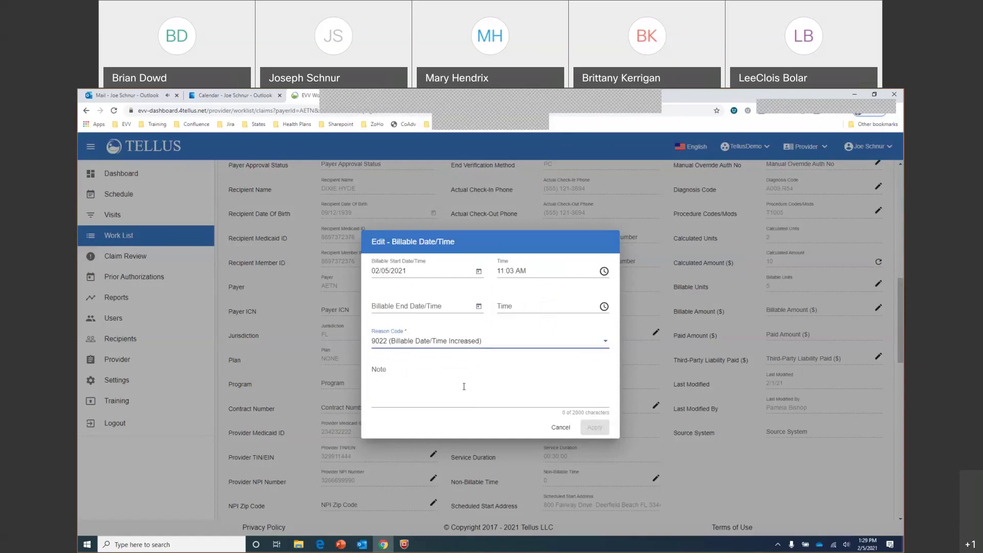
click(463, 387)
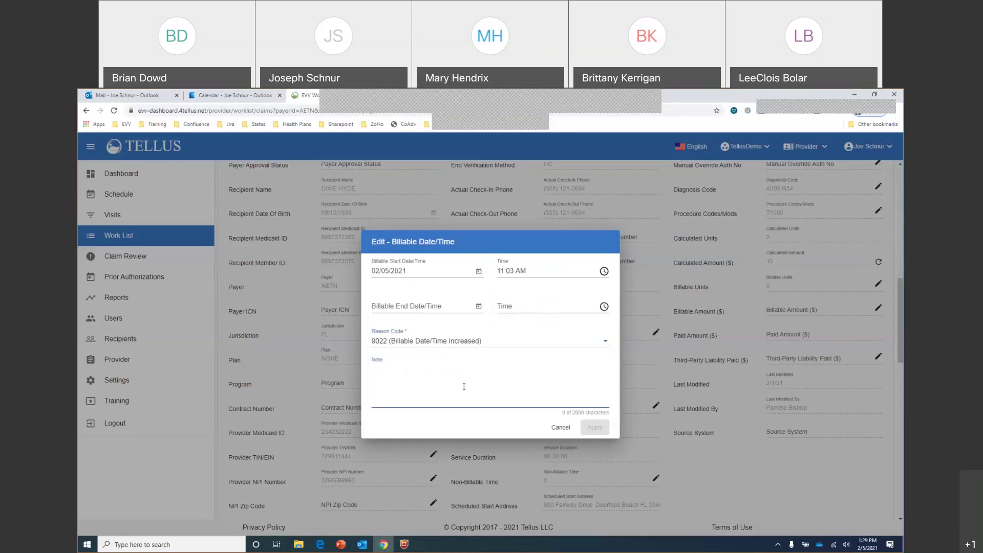
text(caregiver forgot to clock in o)
key(BackSpace)
key(BackSpace)
text(upon arrival.  made)
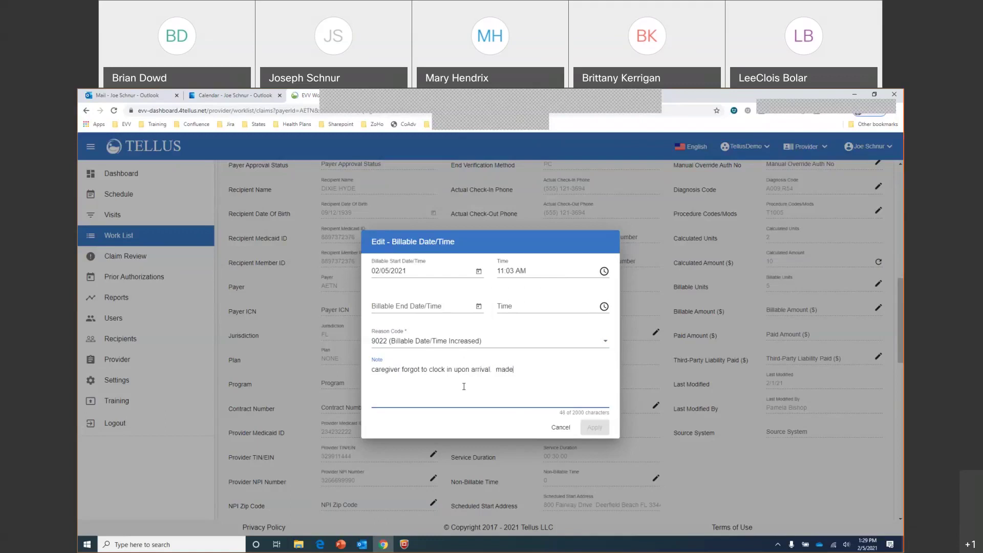
text( note in recip profile)
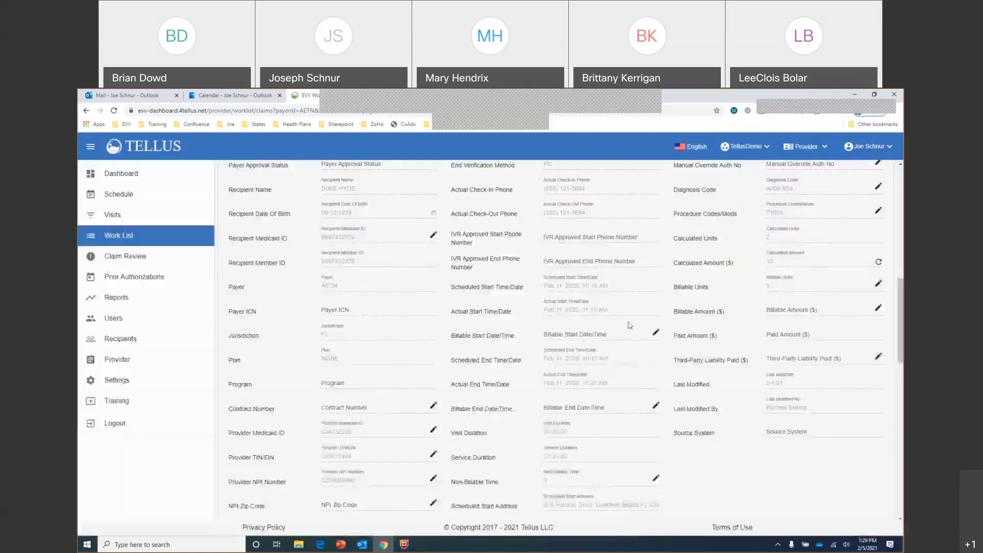
click(560, 427)
- Examine the rest of the claim details, including service durations, GPS coordinates, location variances, caregiver fields and the Edits & Errors list
scroll(576, 382, down, 2)
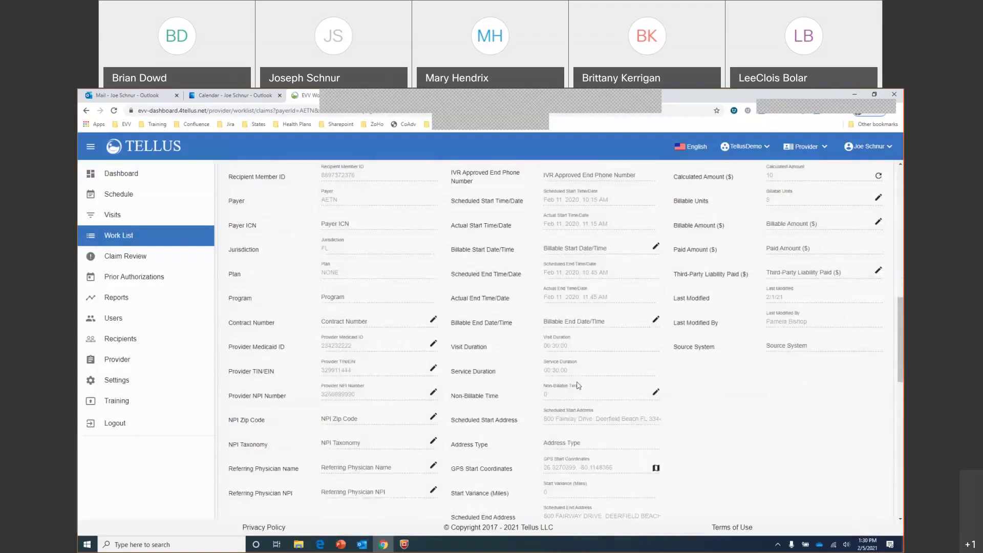
scroll(577, 385, down, 1)
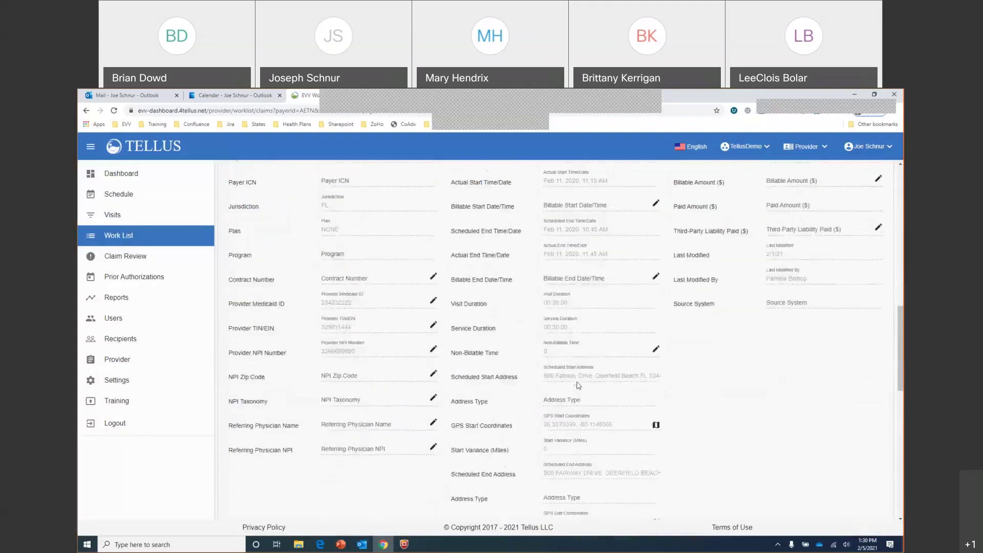
scroll(578, 385, down, 1)
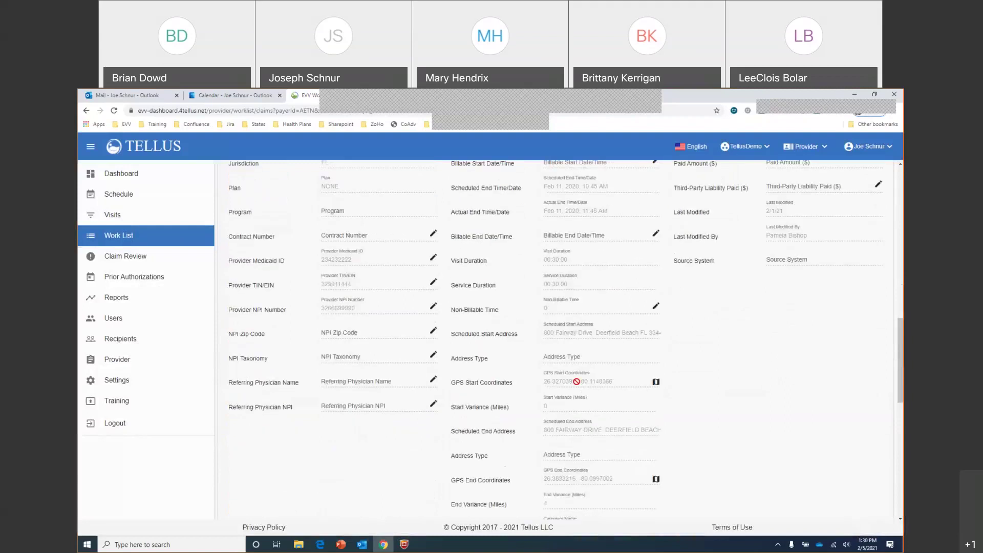
scroll(577, 383, down, 1)
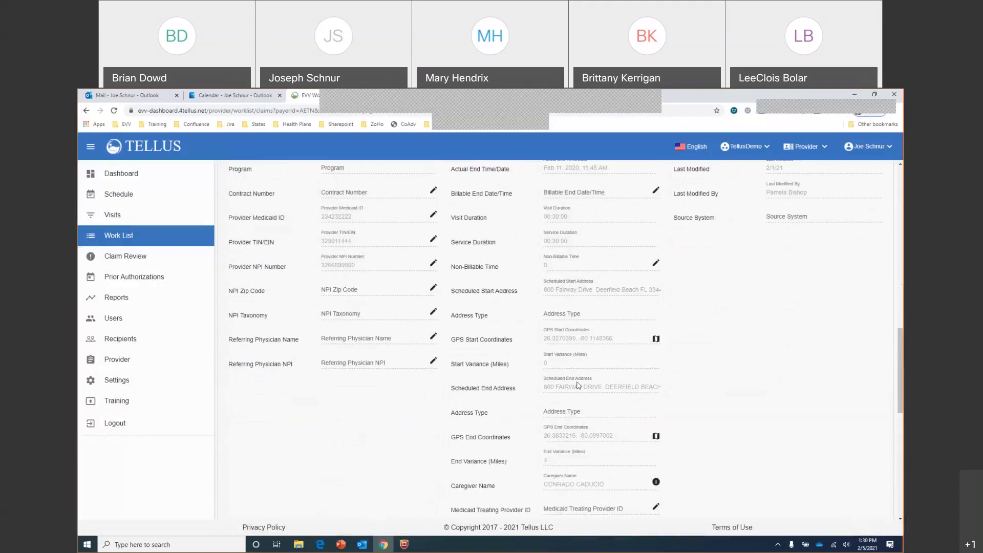
scroll(578, 385, down, 1)
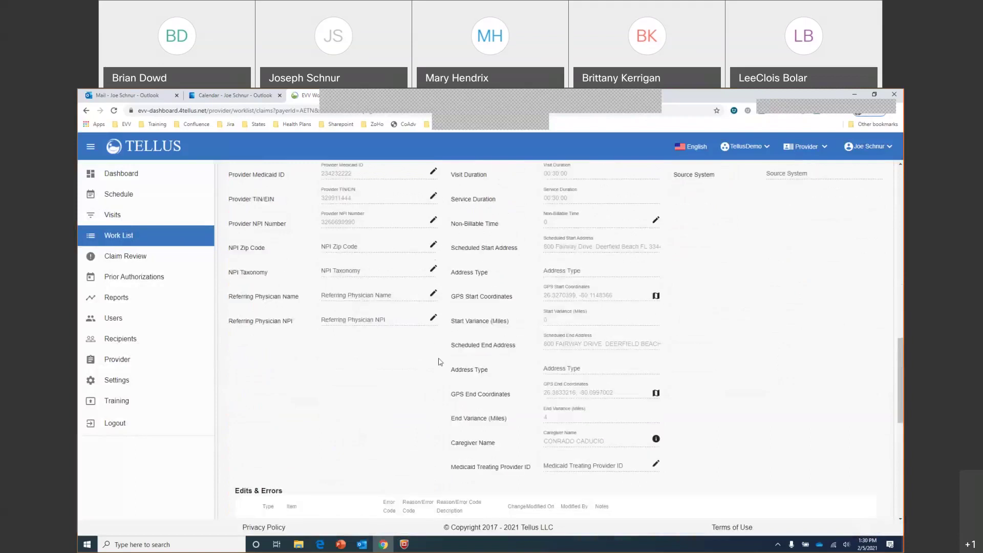
scroll(329, 361, down, 1)
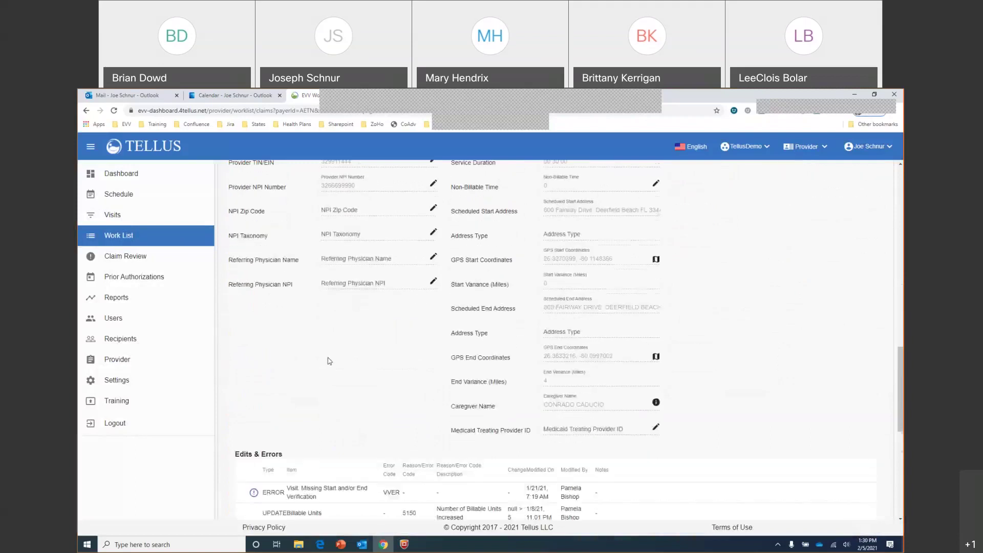
scroll(329, 361, down, 2)
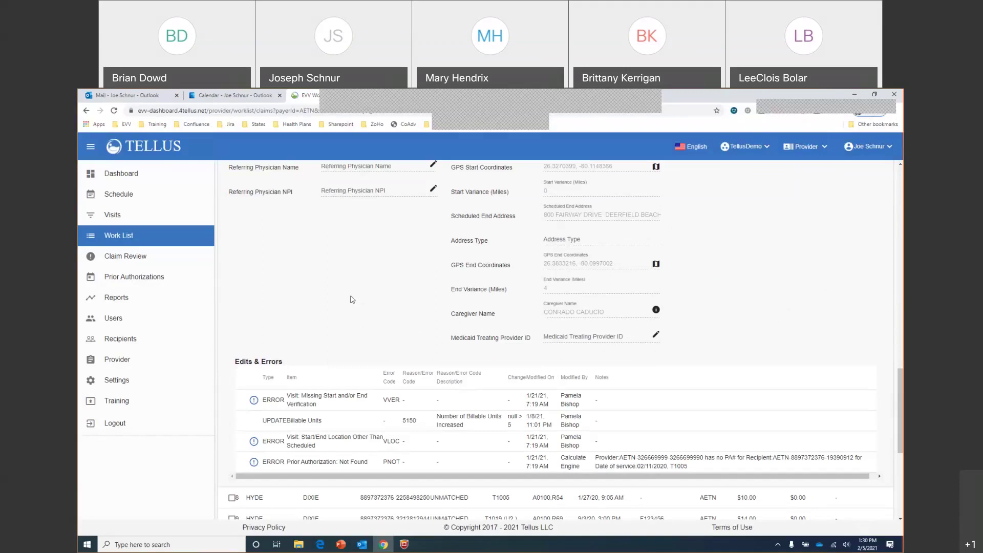
scroll(352, 299, down, 2)
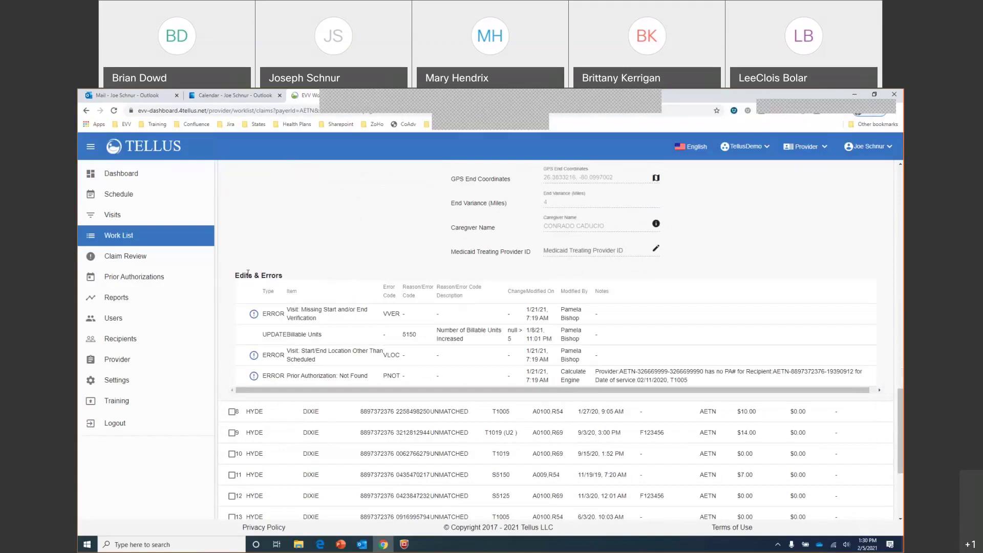
scroll(398, 263, up, 4)
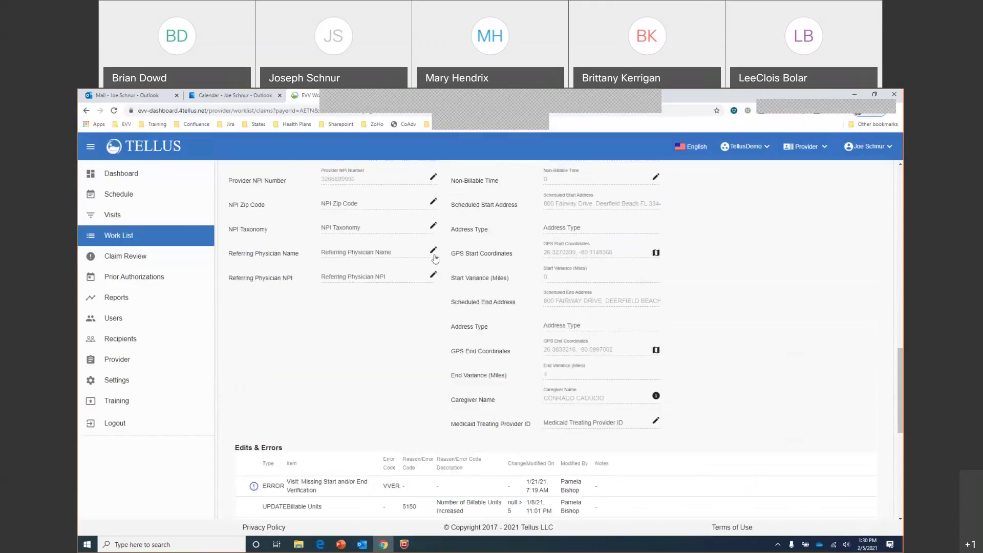
scroll(394, 286, down, 3)
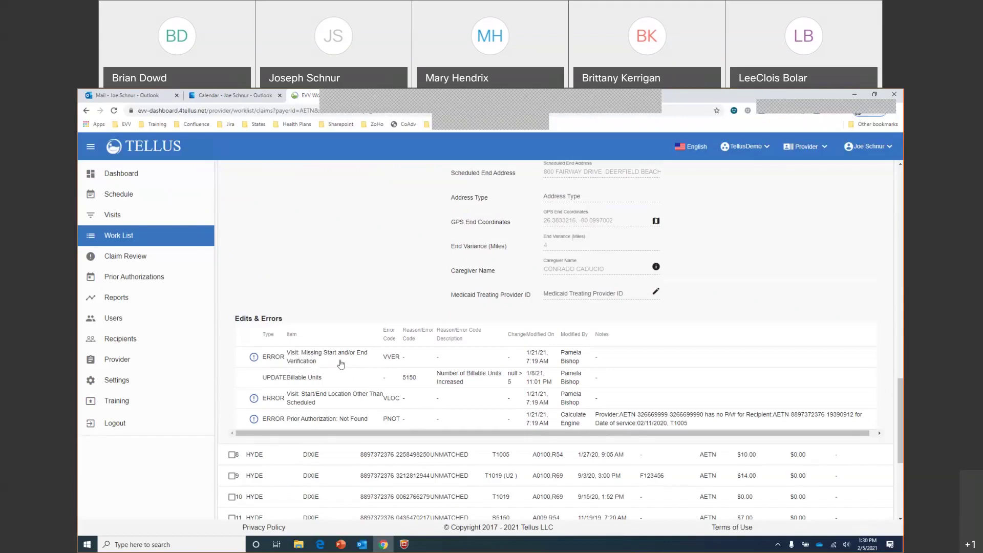
scroll(340, 364, down, 1)
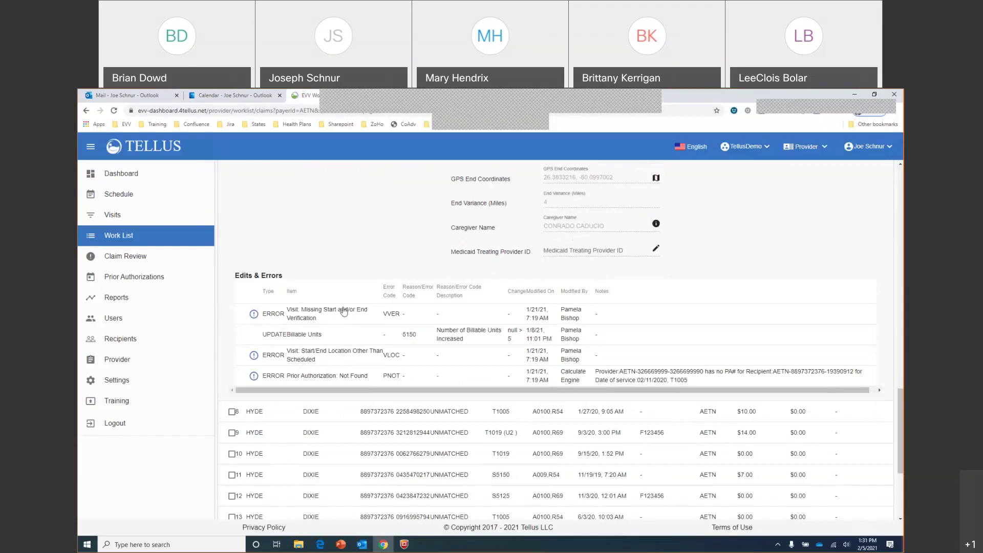
- Edit the missing start/end verification error with reason code 900 and the note "note here", and discard the edit
click(254, 314)
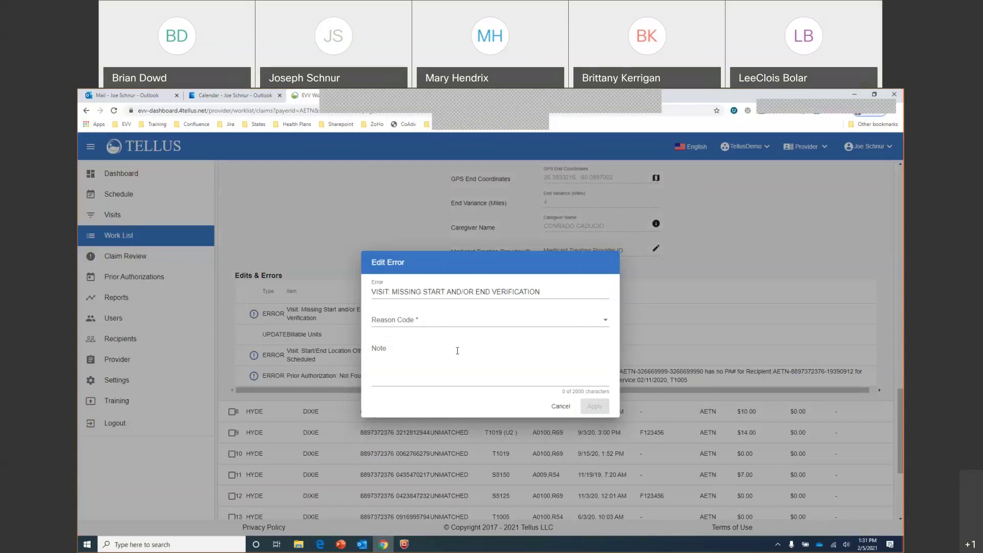
click(509, 322)
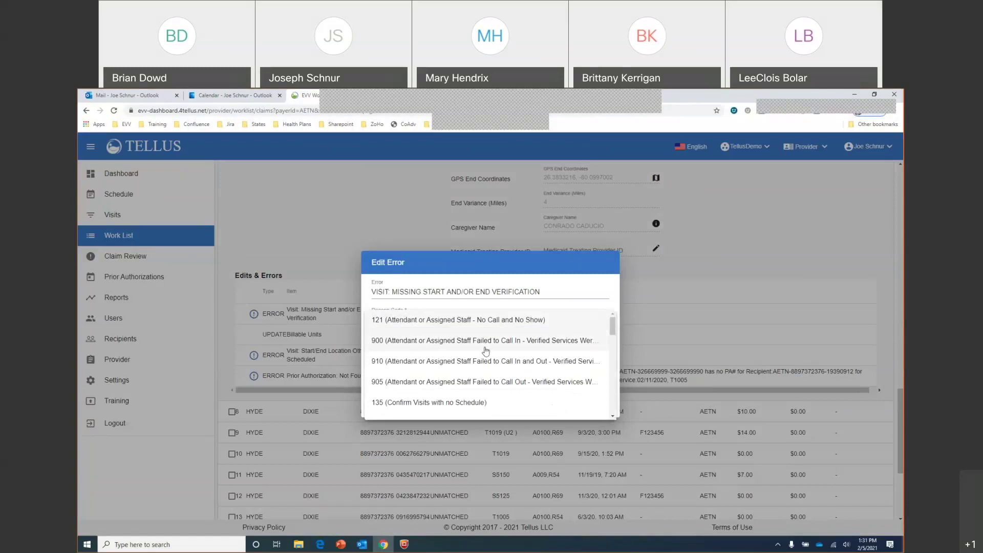
click(511, 346)
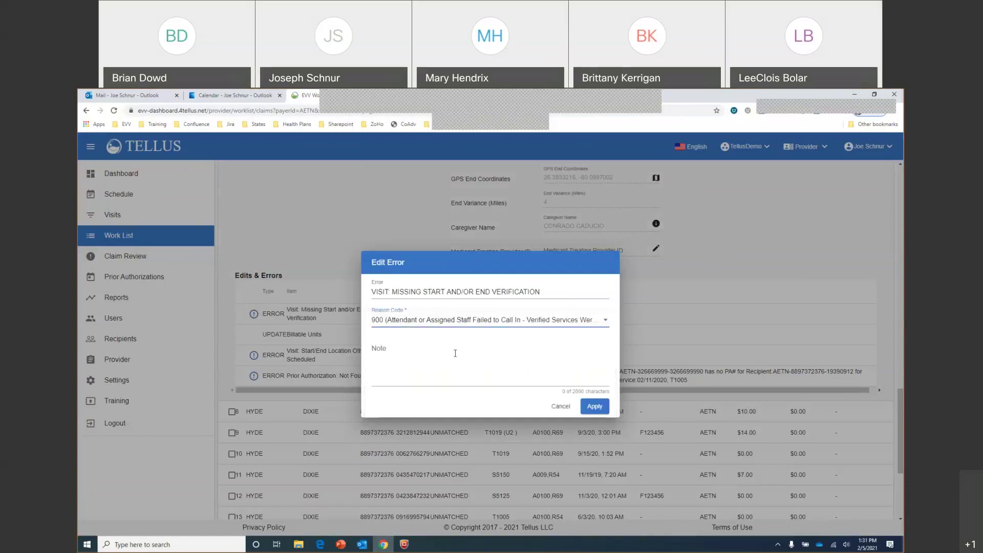
click(446, 360)
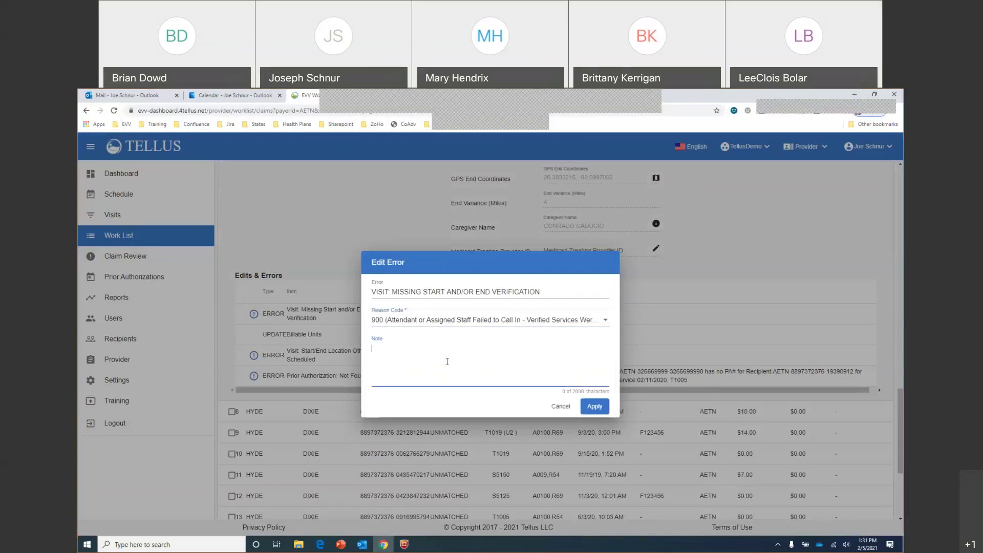
text(note here)
click(559, 409)
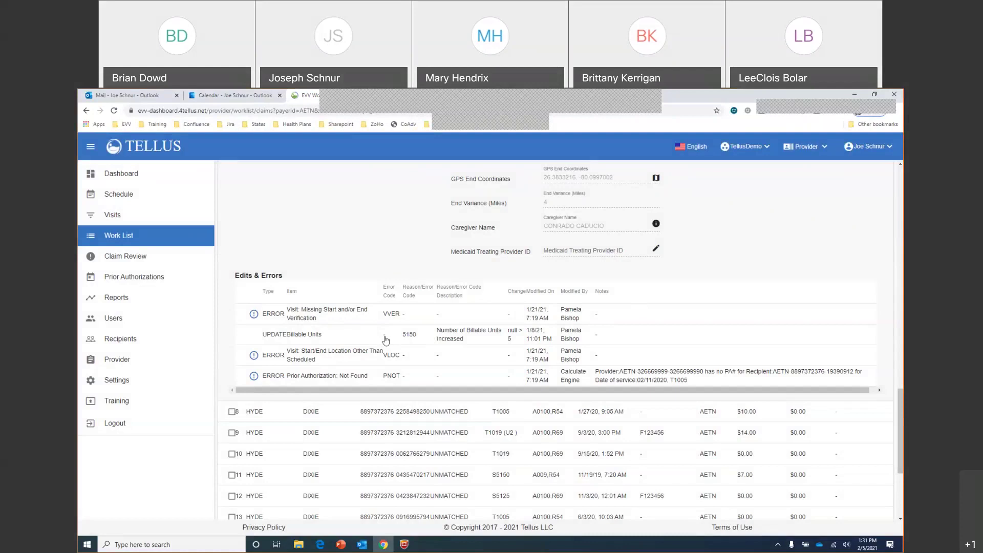
- Close the claim details of the T1005 visit dated 2/11/20 and return to the worklist's search list
scroll(386, 340, up, 1)
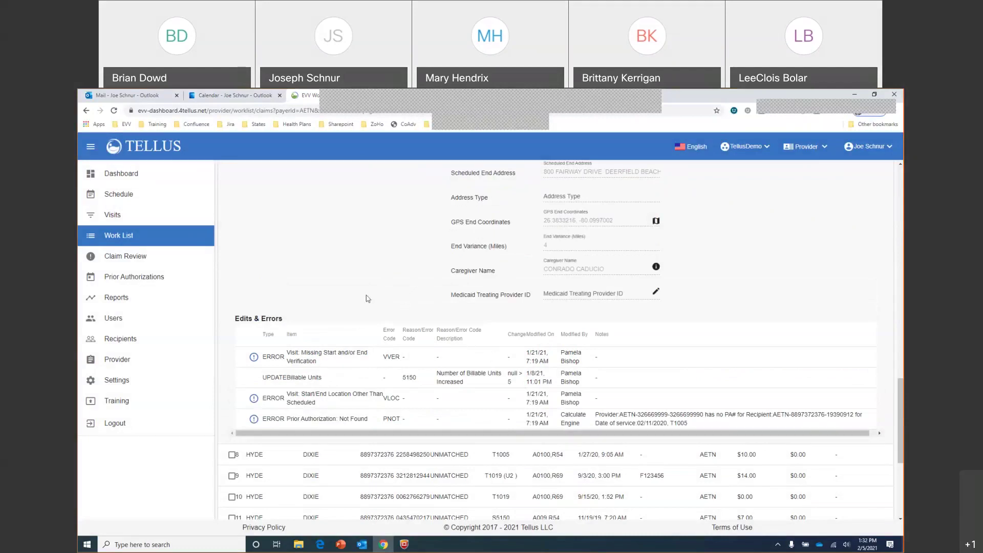
scroll(367, 296, up, 10)
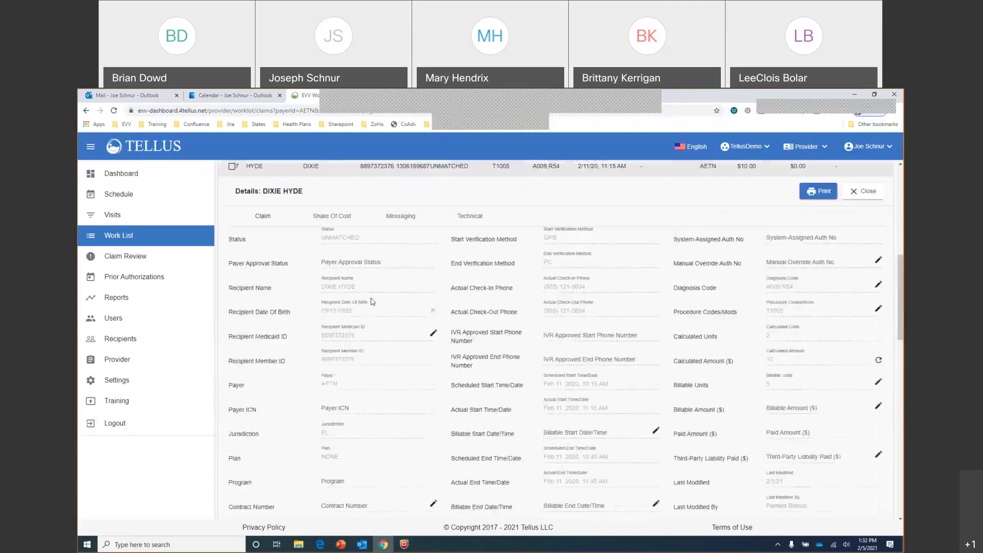
scroll(331, 334, up, 4)
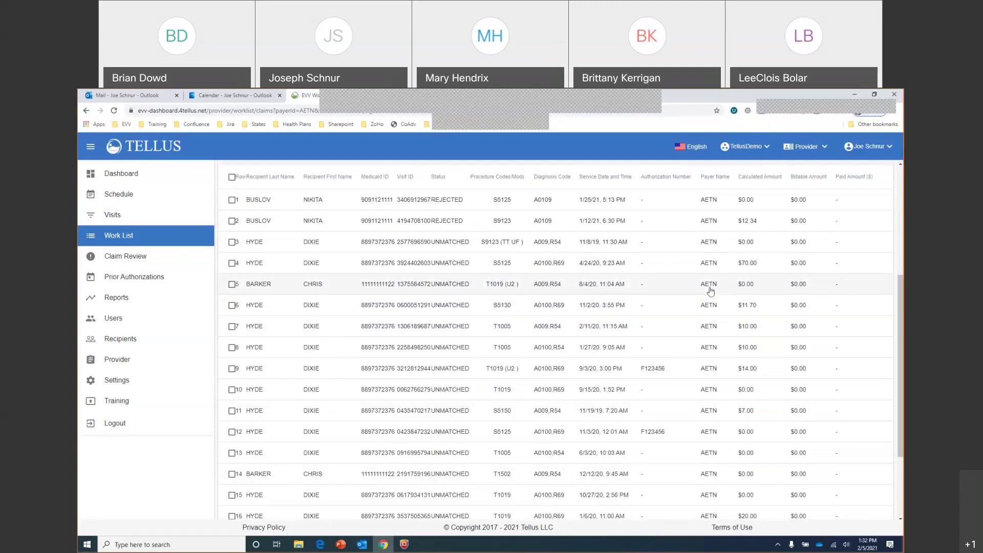
scroll(772, 285, up, 4)
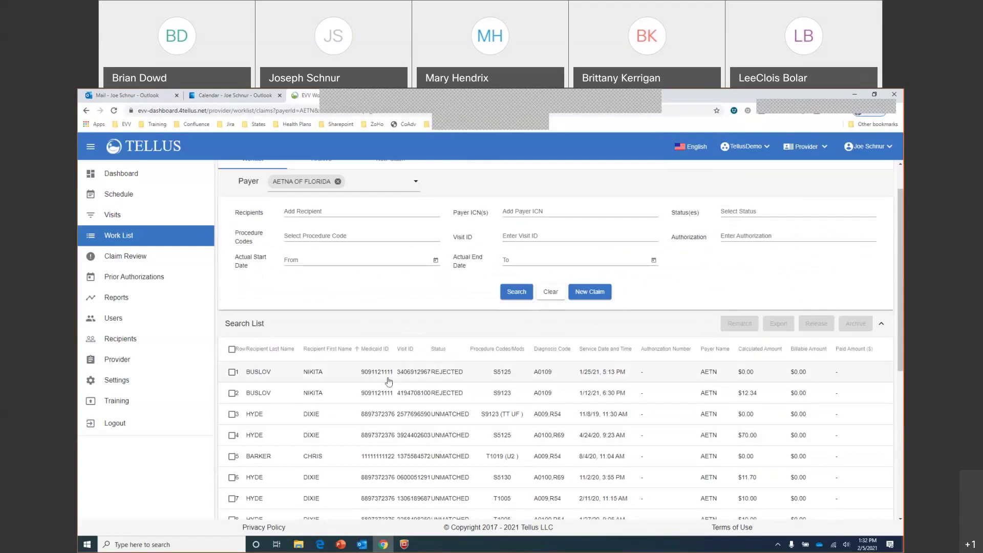
- Select all visits in the worklist's search list, and clear the selection again
scroll(348, 394, down, 3)
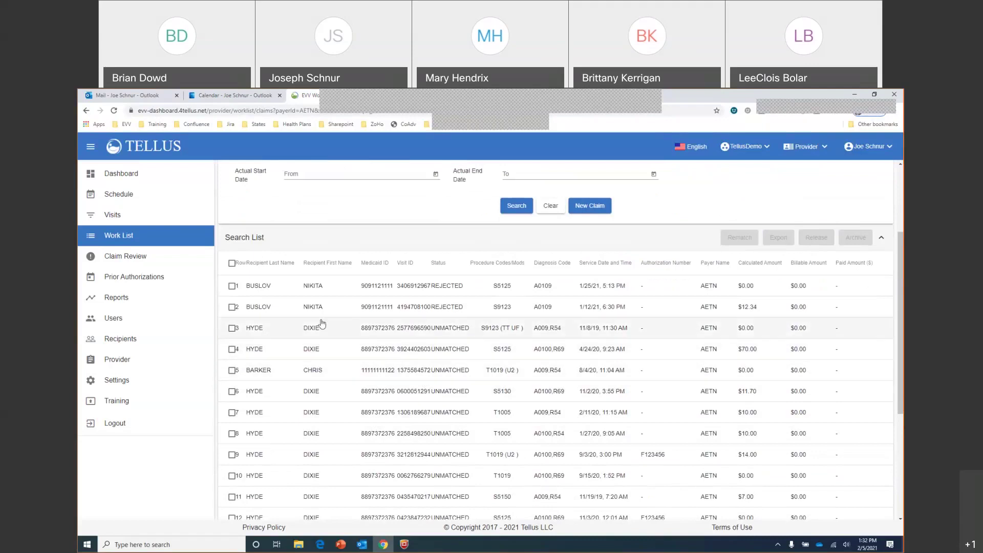
click(232, 264)
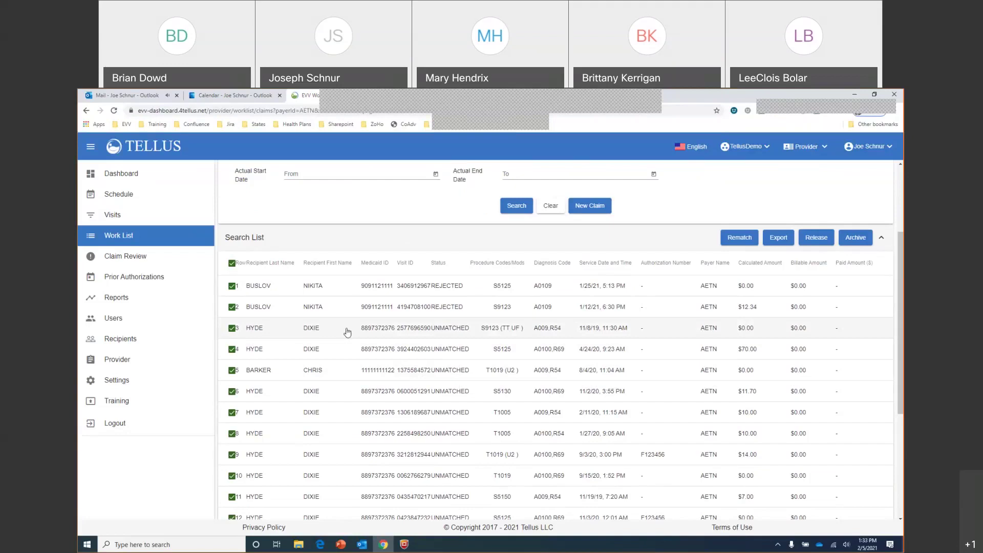
click(232, 264)
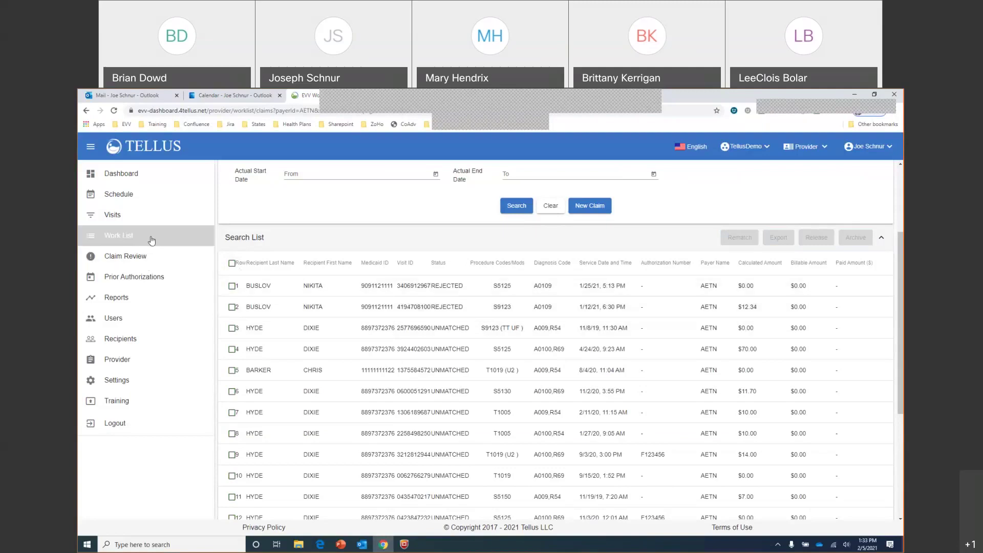
- Open Claim Review and search for the claims of the payer Aetna Of Florida
click(128, 261)
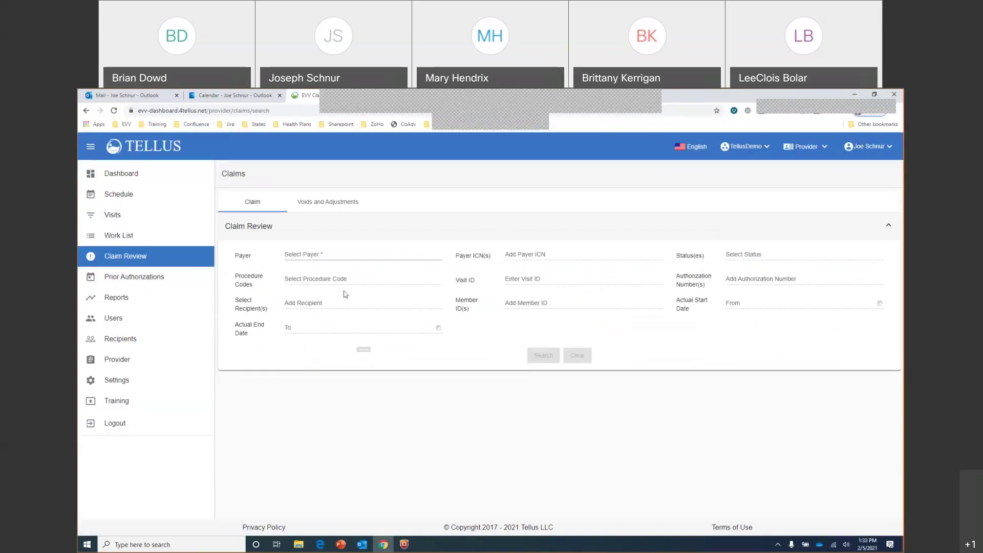
click(347, 255)
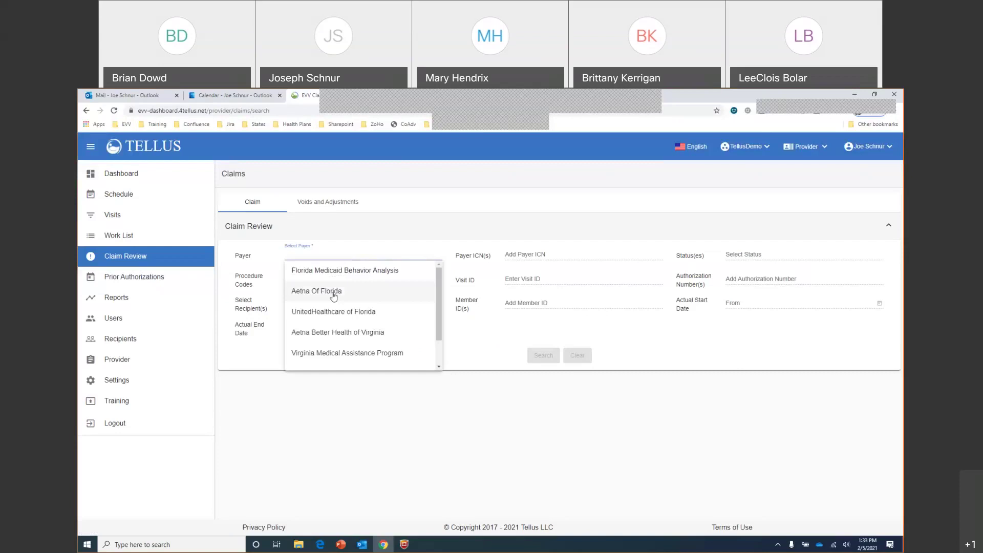
key(Escape)
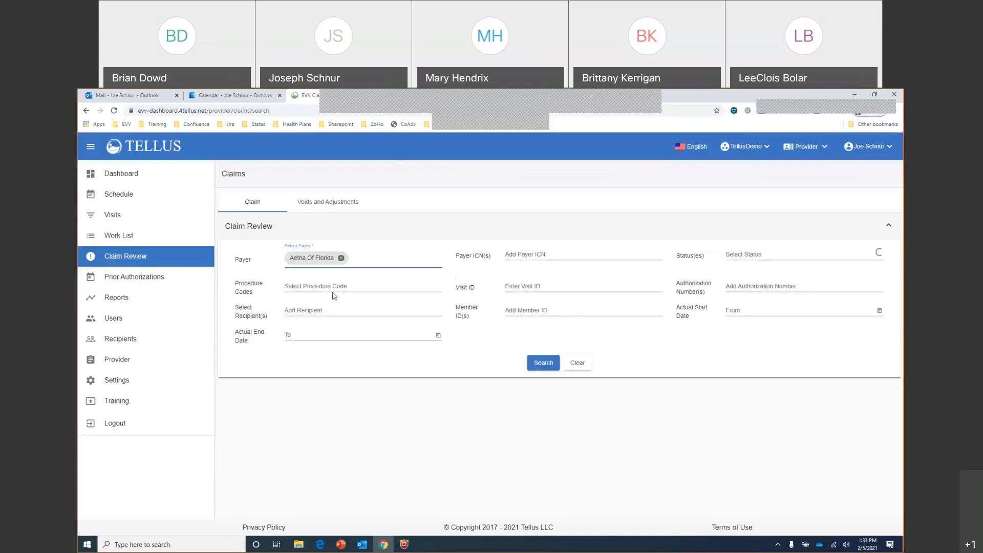
click(543, 367)
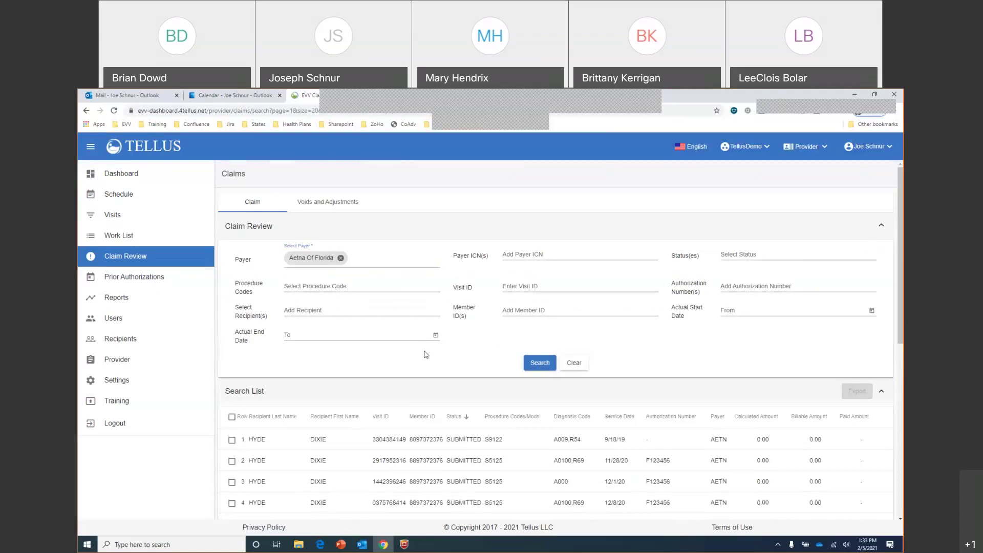
- Examine the Claim Review search list, comparing the claims by their status and their calculated, billable and paid amounts
scroll(425, 354, down, 1)
scroll(425, 354, down, 2)
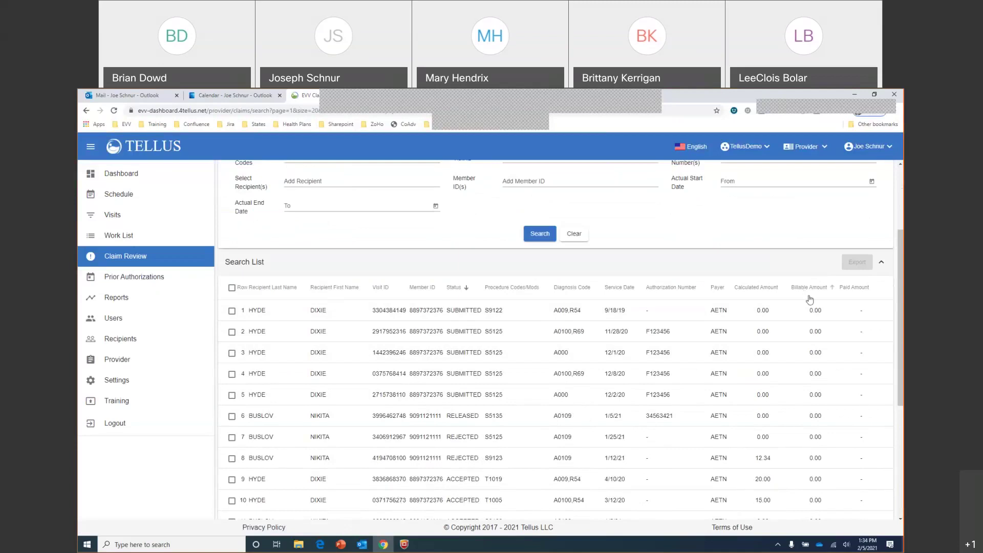
click(453, 287)
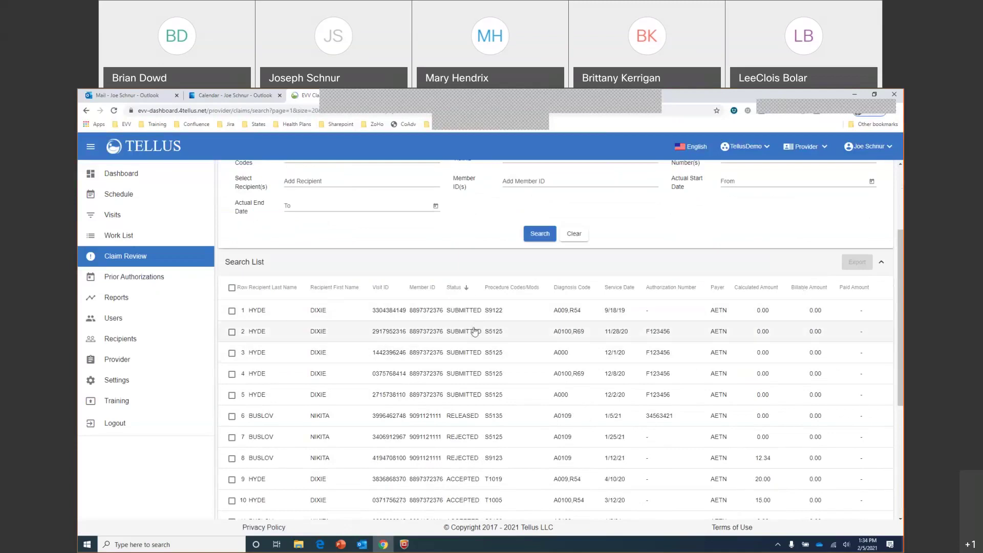
scroll(464, 330, down, 2)
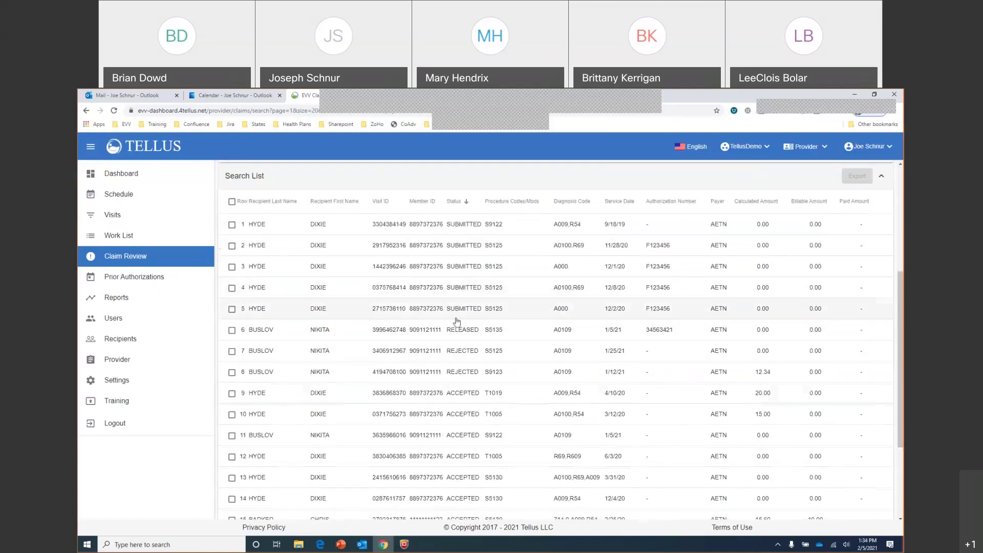
scroll(457, 321, up, 2)
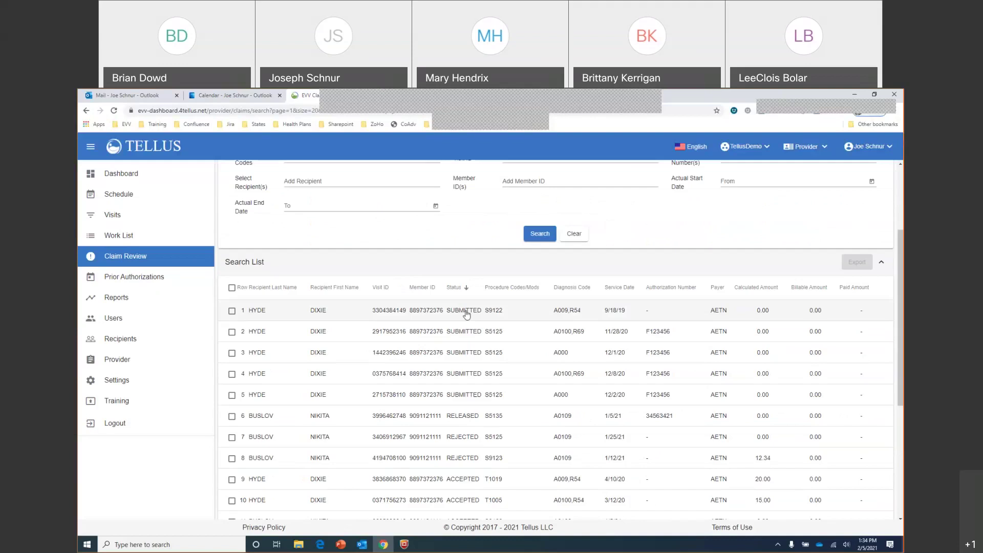
scroll(469, 316, down, 4)
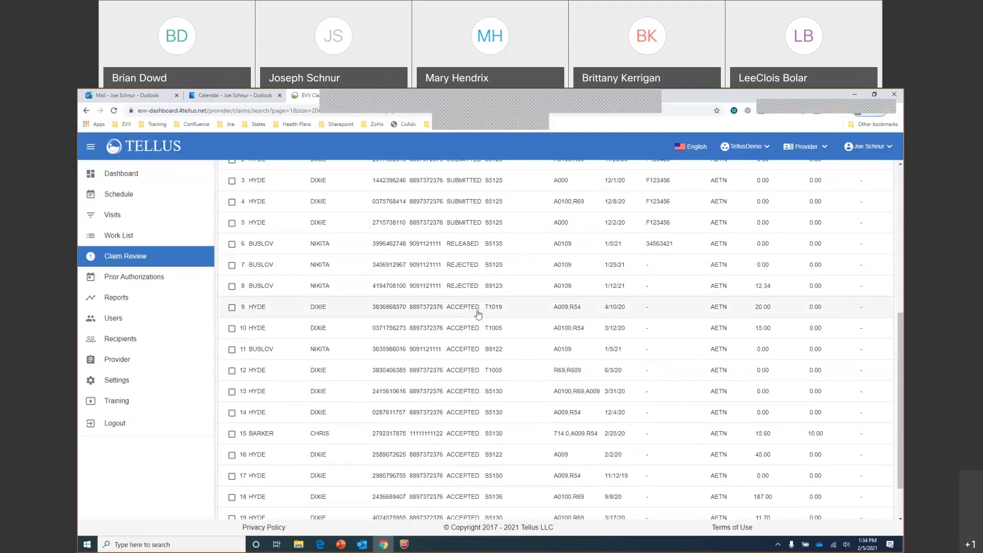
scroll(478, 314, up, 1)
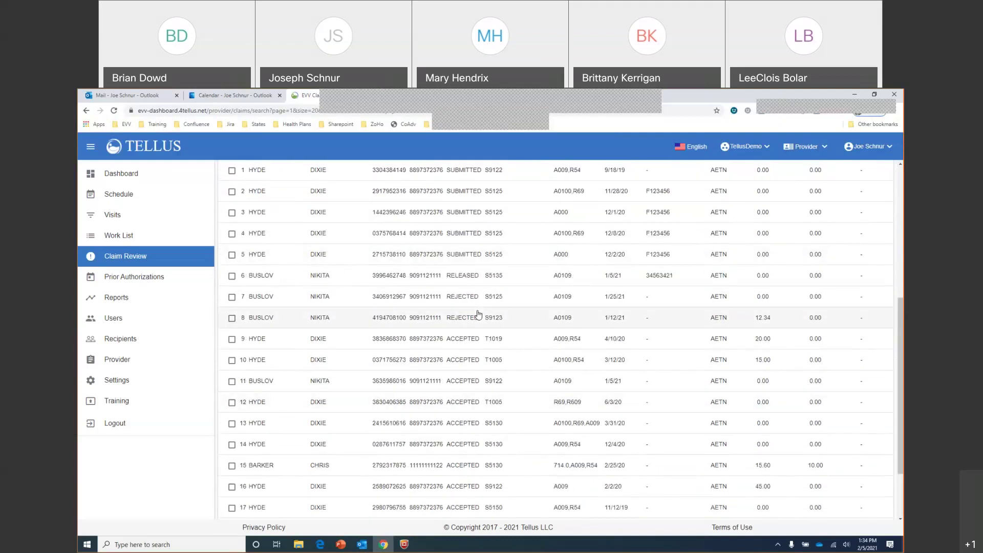
scroll(478, 314, up, 2)
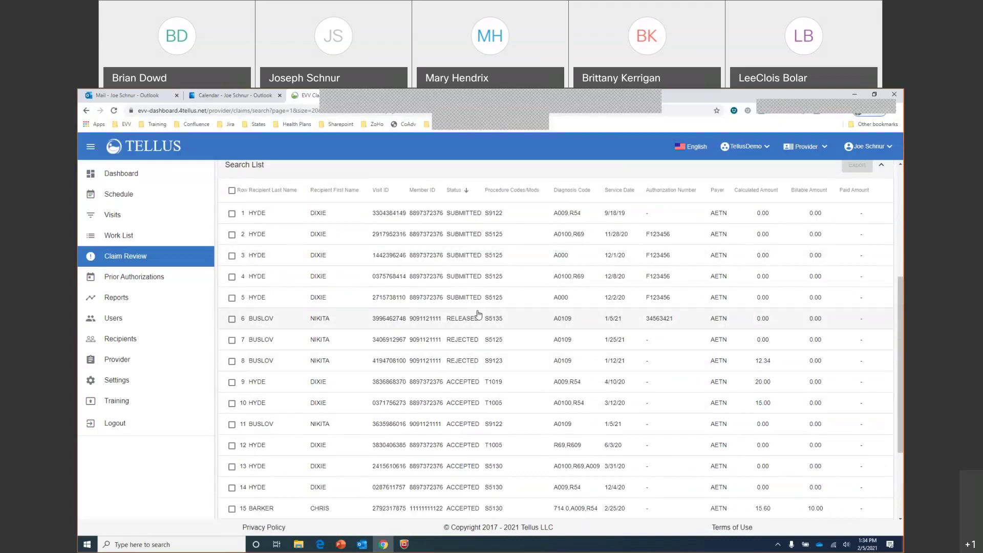
scroll(478, 314, up, 2)
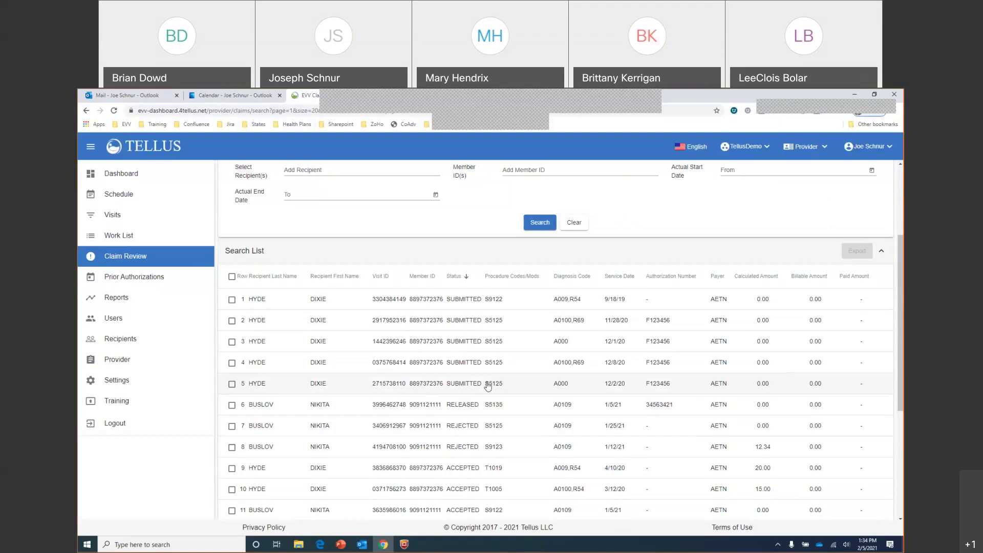
- Open the details of the S5125 claim dated 11/28/20 and examine its claim fields and its Edits & Errors
click(446, 323)
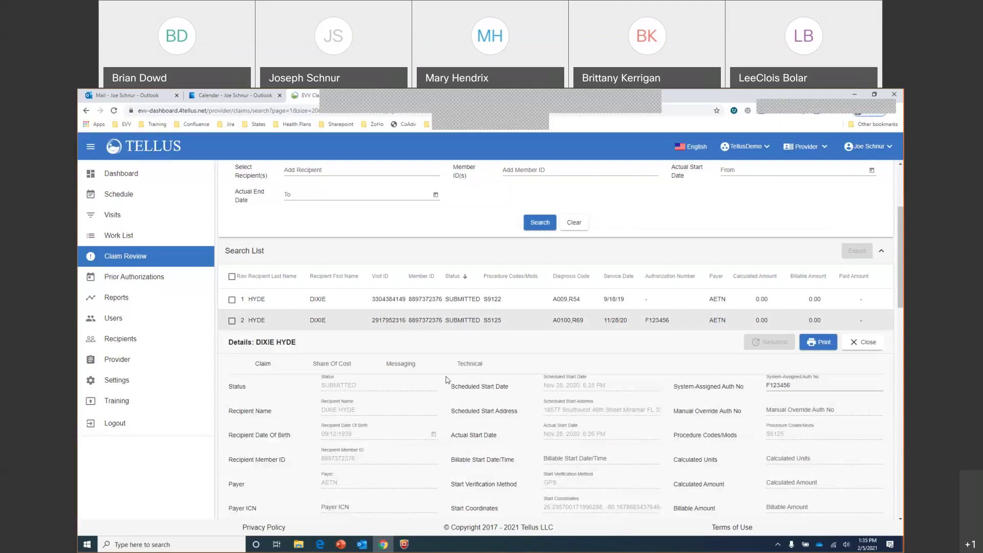
scroll(447, 379, down, 6)
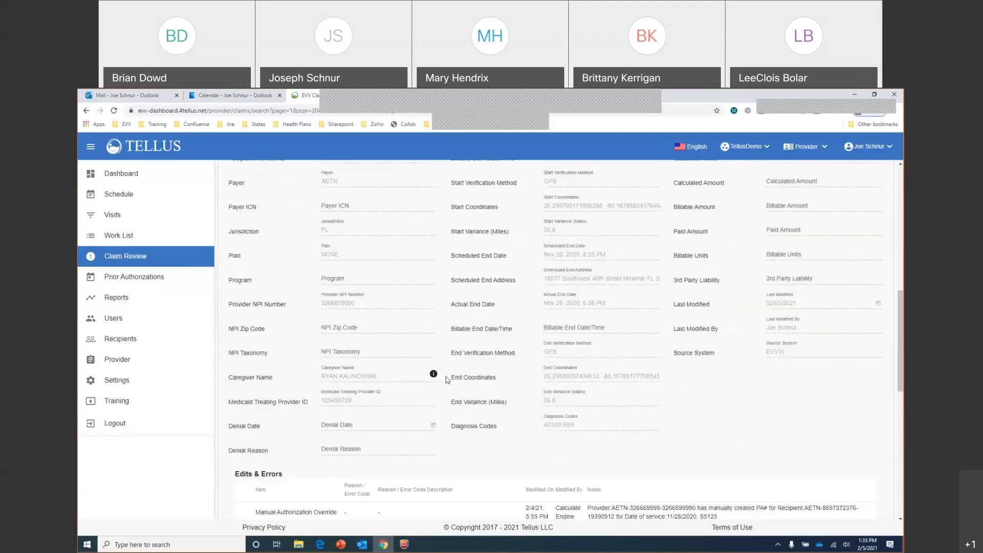
scroll(447, 379, up, 2)
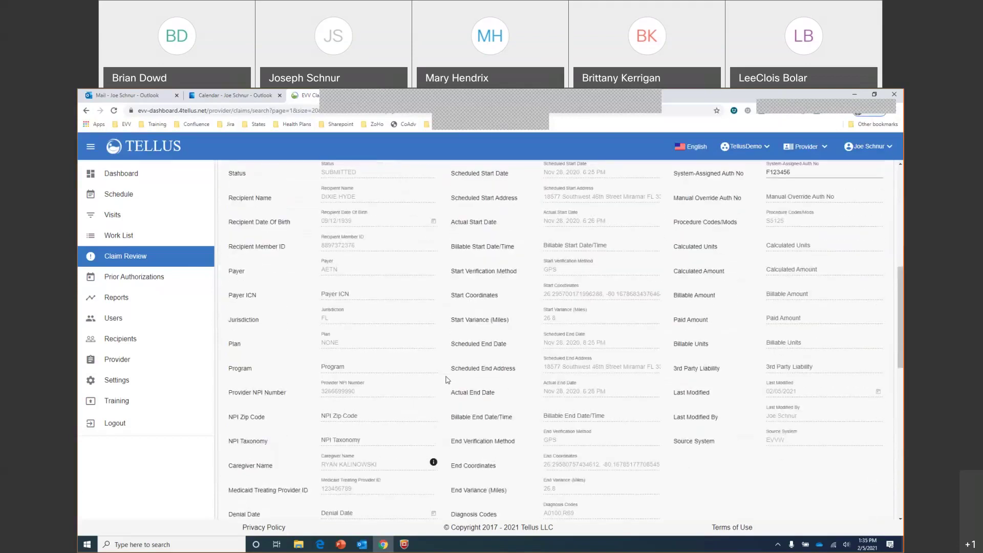
scroll(447, 380, up, 2)
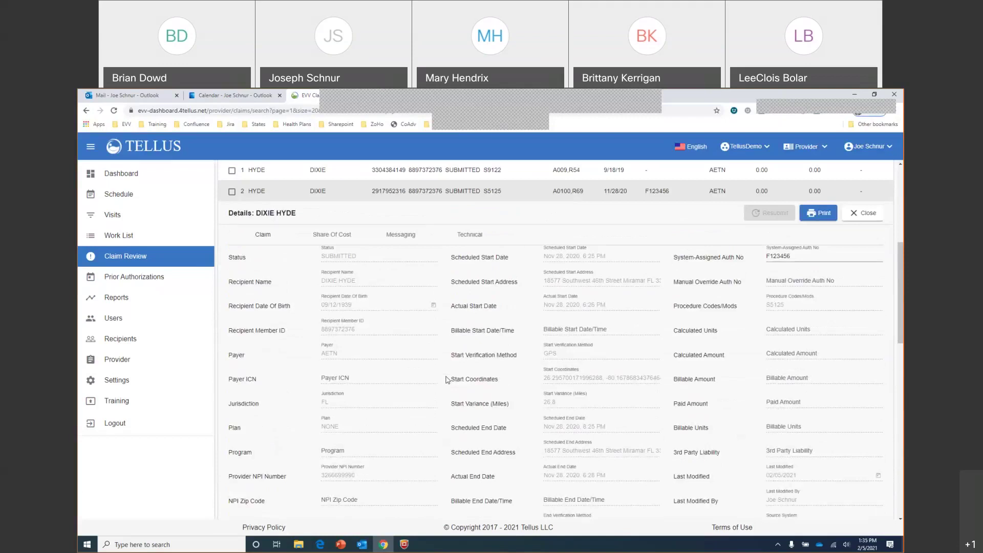
scroll(448, 380, down, 4)
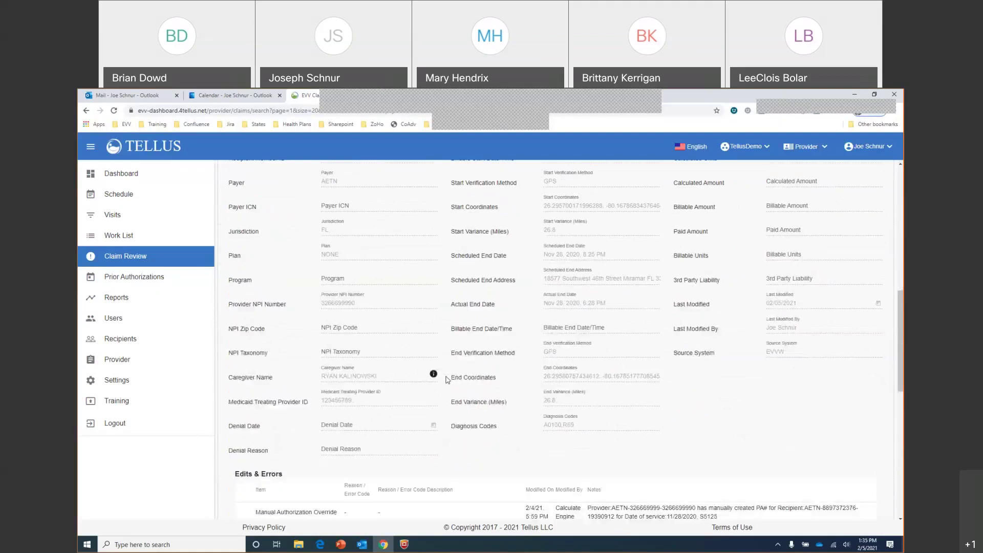
scroll(493, 396, down, 3)
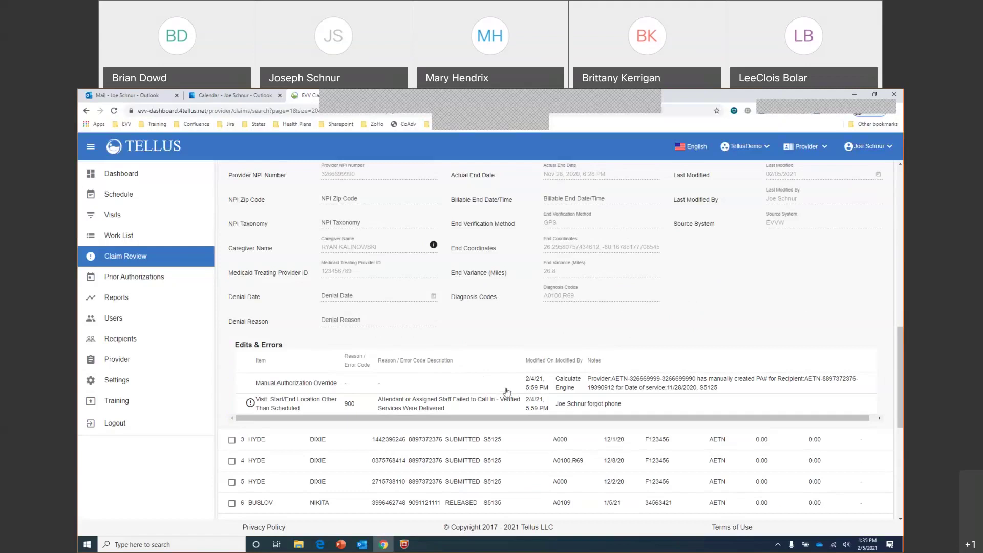
- Close the details of the 11/28/20 claim and return to the Claim Review search filters
scroll(507, 392, up, 4)
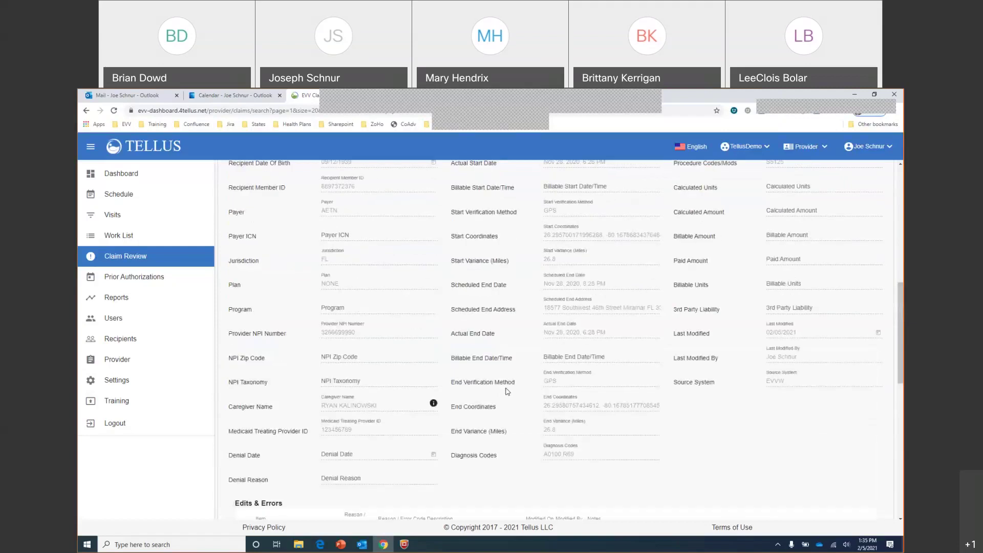
scroll(508, 387, up, 10)
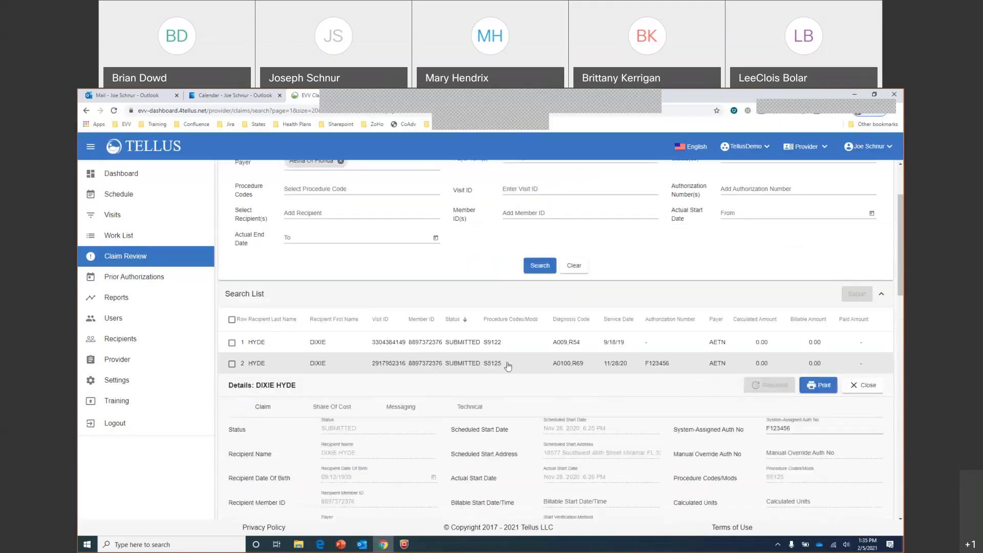
scroll(680, 265, up, 2)
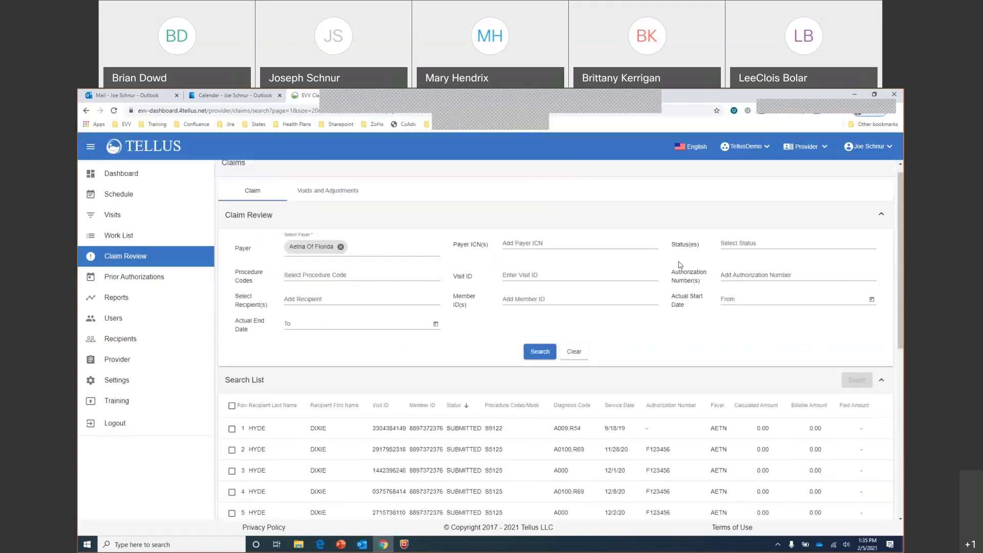
- Filter the Aetna Of Florida claims by the status Accepted and look through the resulting search list
click(745, 242)
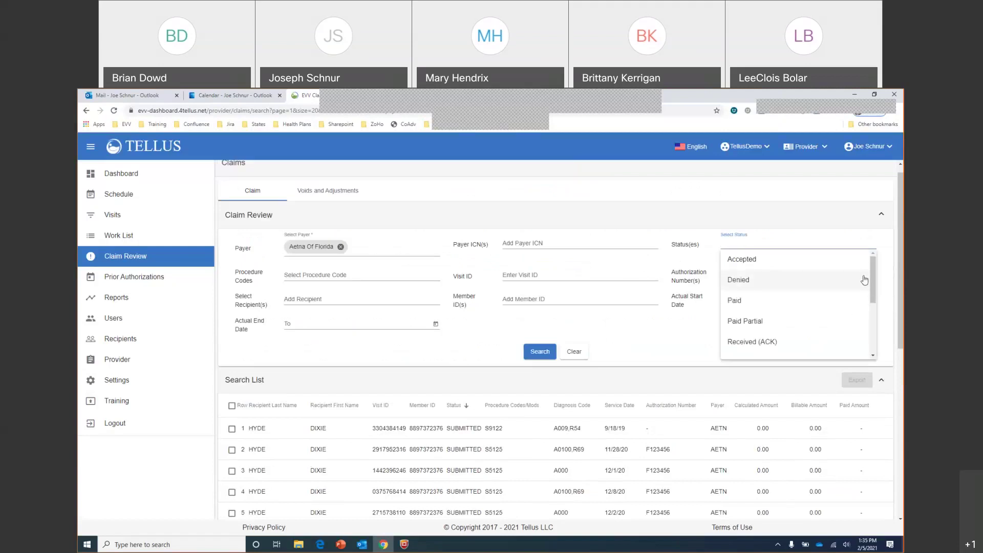
mouse_move(873, 273)
mouse_down()
mouse_move(878, 323)
mouse_move(870, 281)
mouse_up()
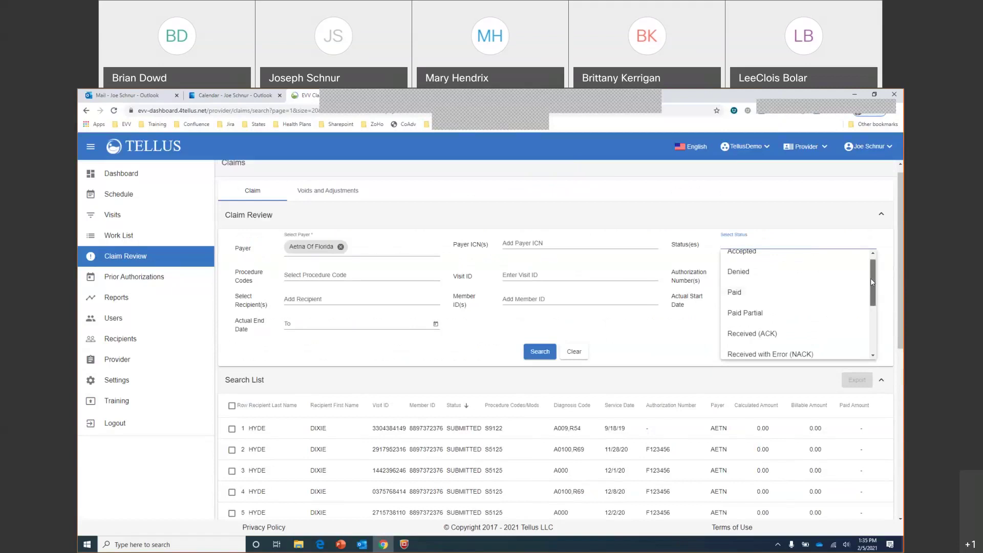
drag(870, 278, 870, 274)
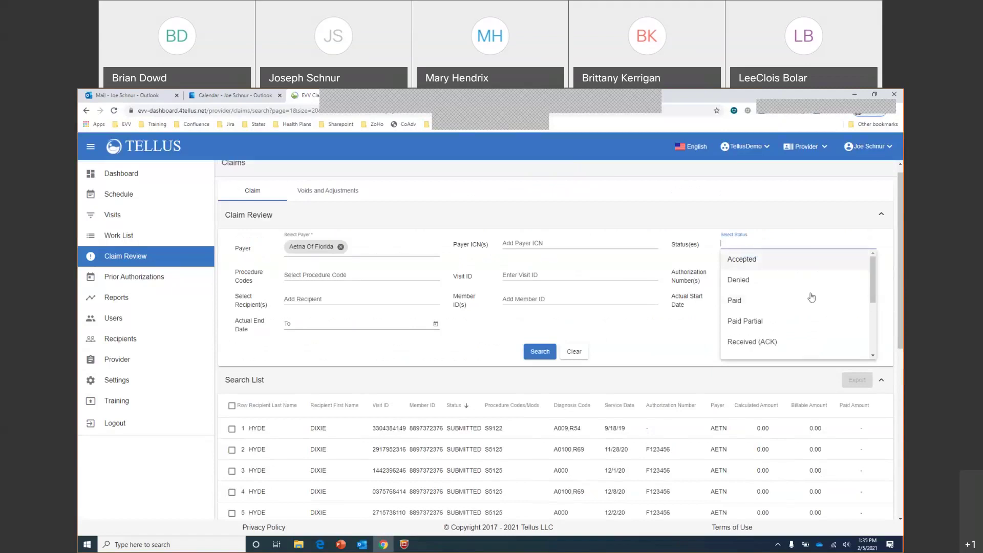
click(752, 259)
click(533, 356)
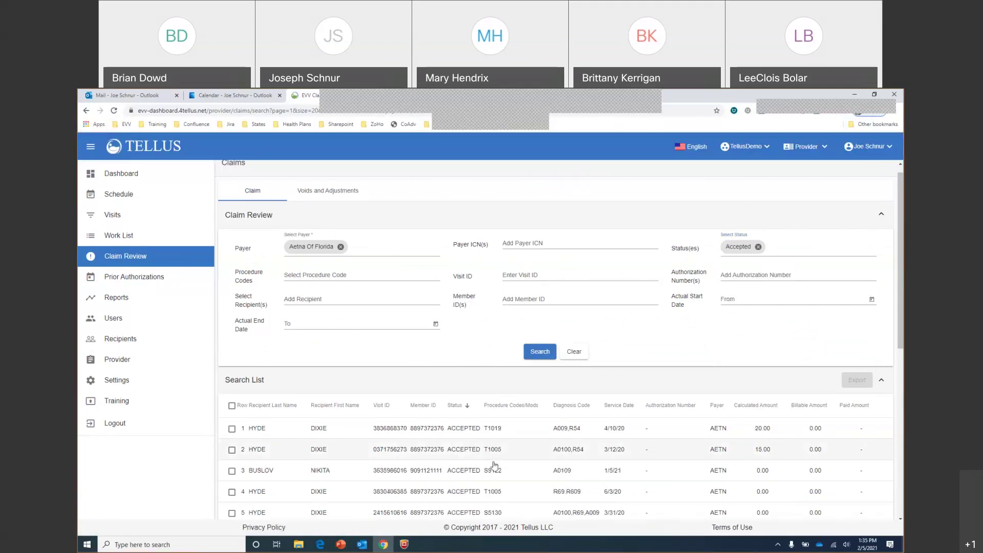
scroll(495, 466, down, 3)
scroll(495, 465, up, 3)
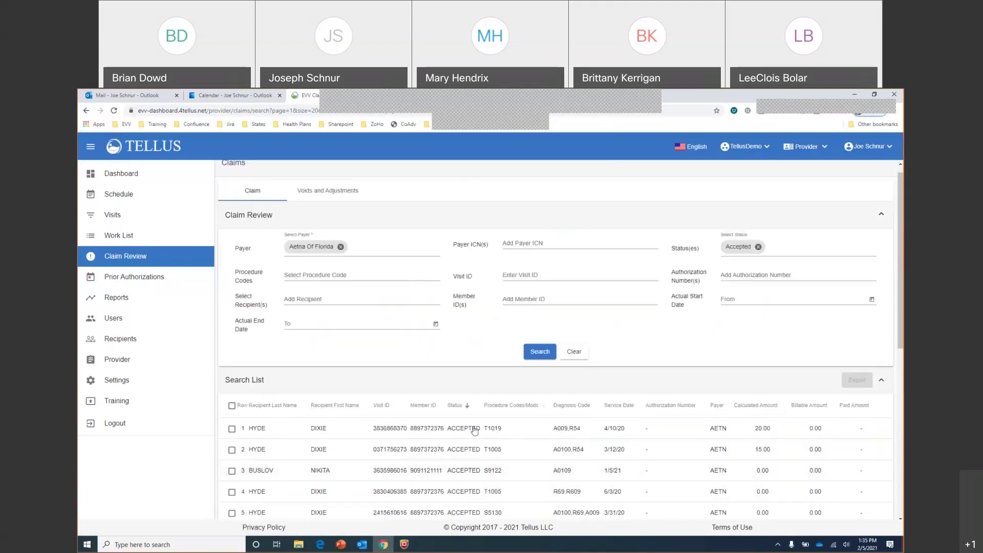
- Select all accepted claims in the search list, and clear the selection again
click(232, 405)
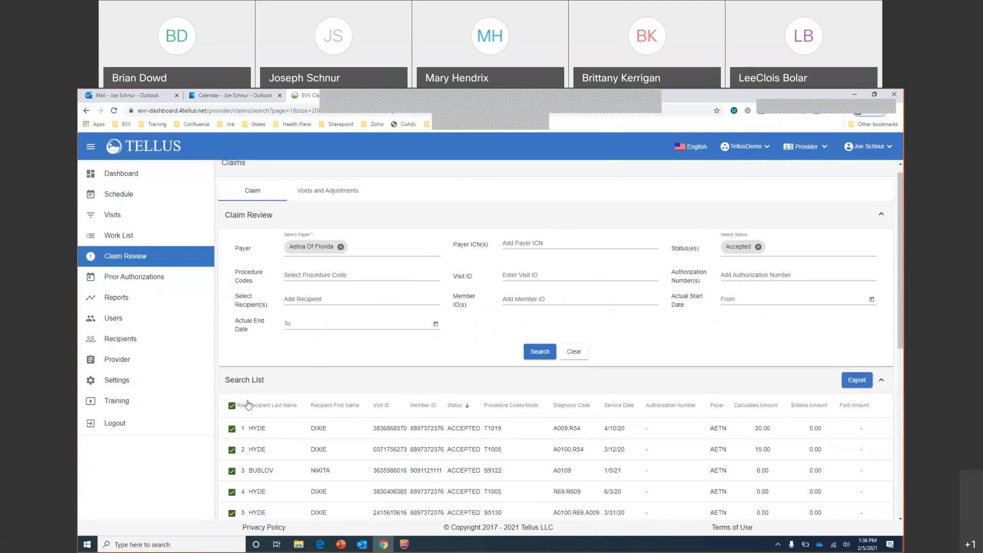
click(233, 407)
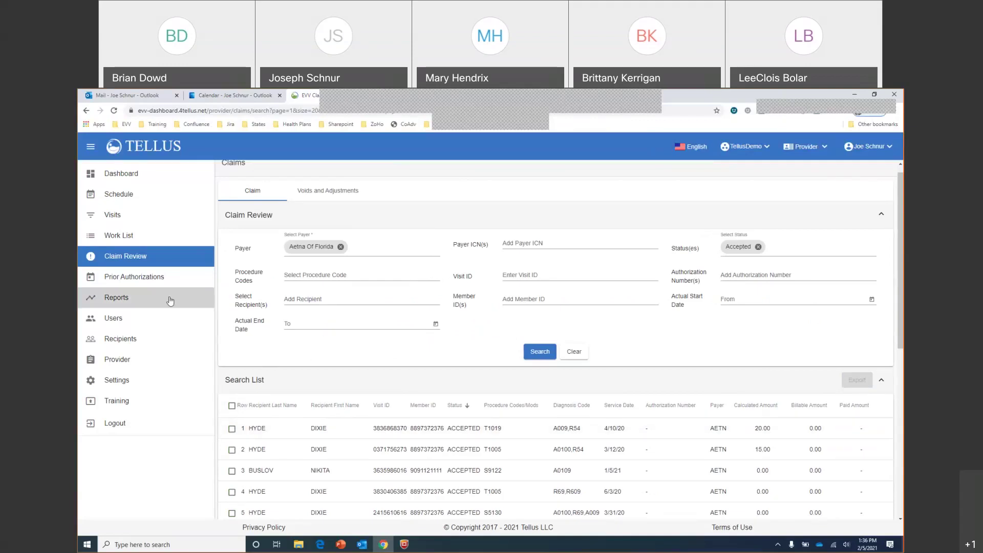
- Revisit the Work List page and return to a blank Claim Review search
click(166, 281)
click(161, 236)
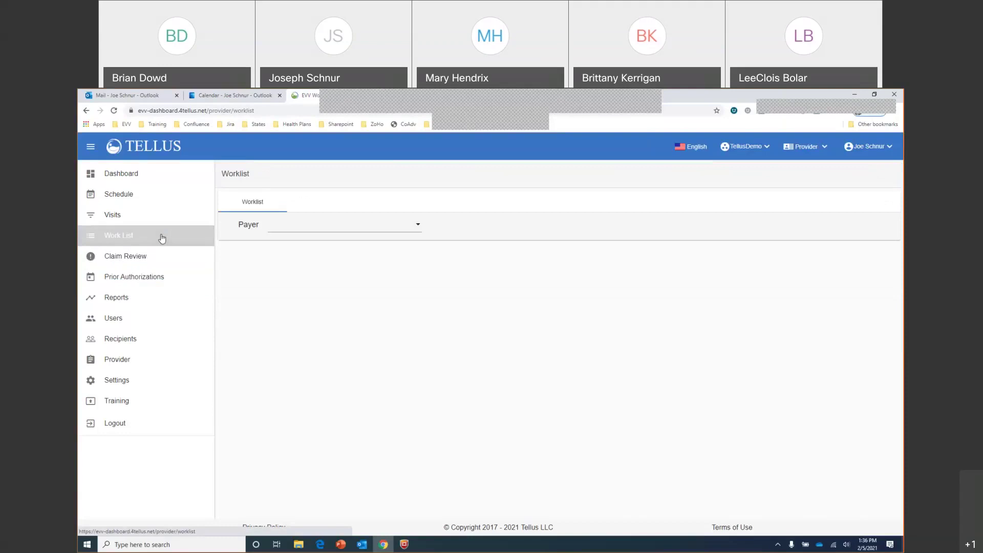
click(176, 262)
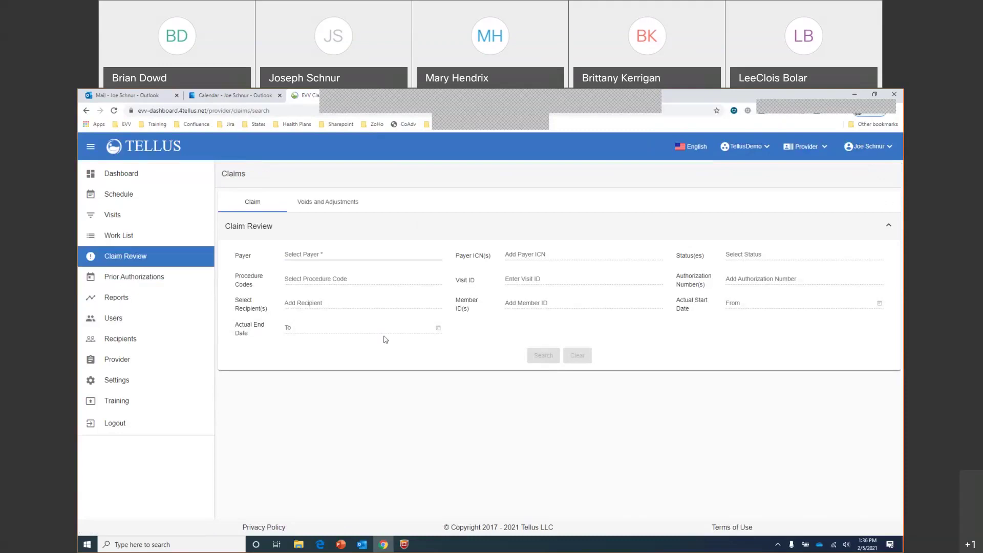
- Switch to the PowerPoint presentation and start the slide show from slide 9, Third-Party EVV Vendor Update
click(340, 544)
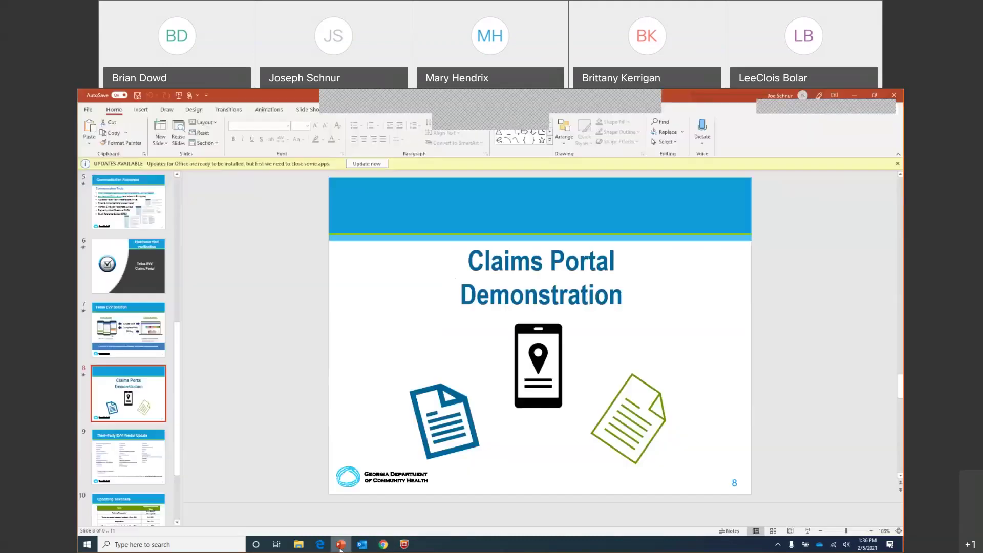
click(139, 451)
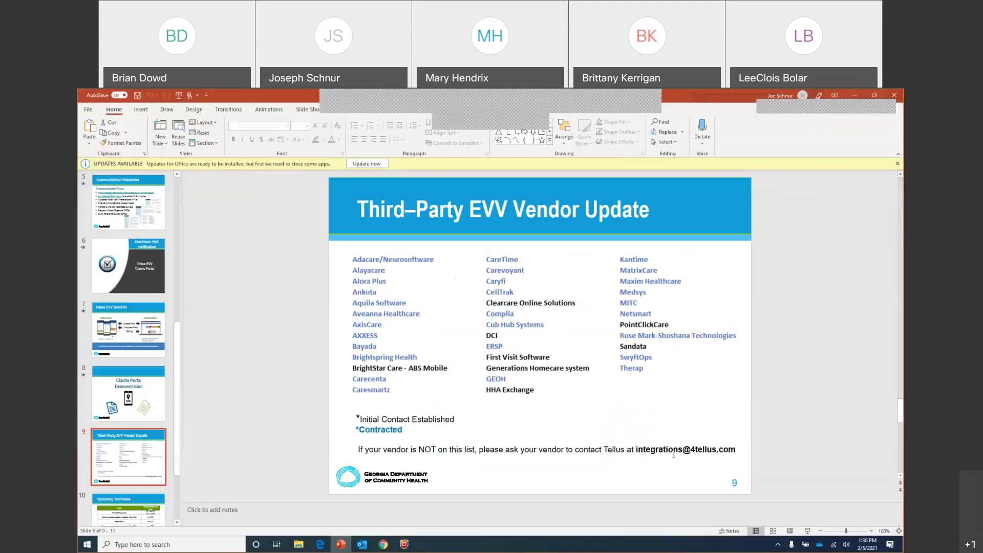
click(808, 531)
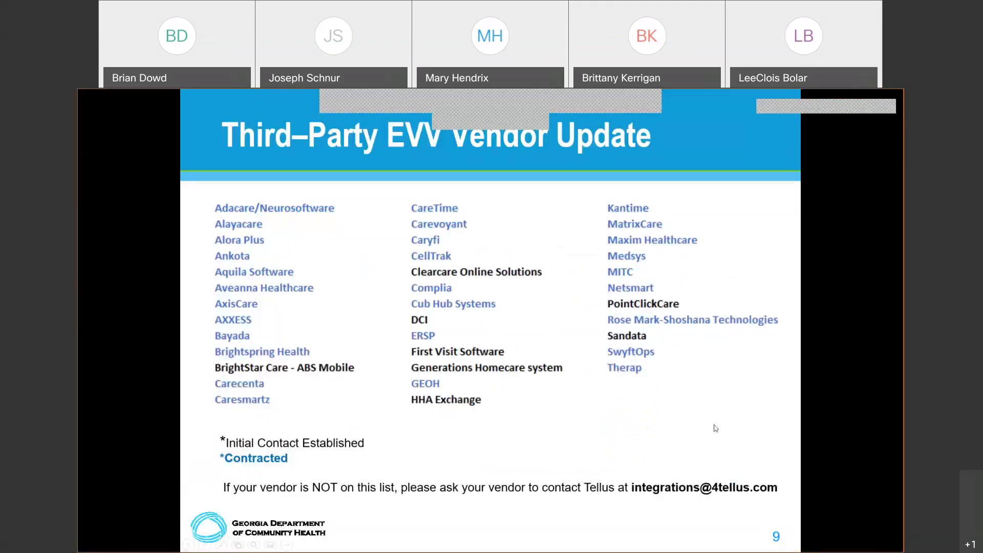